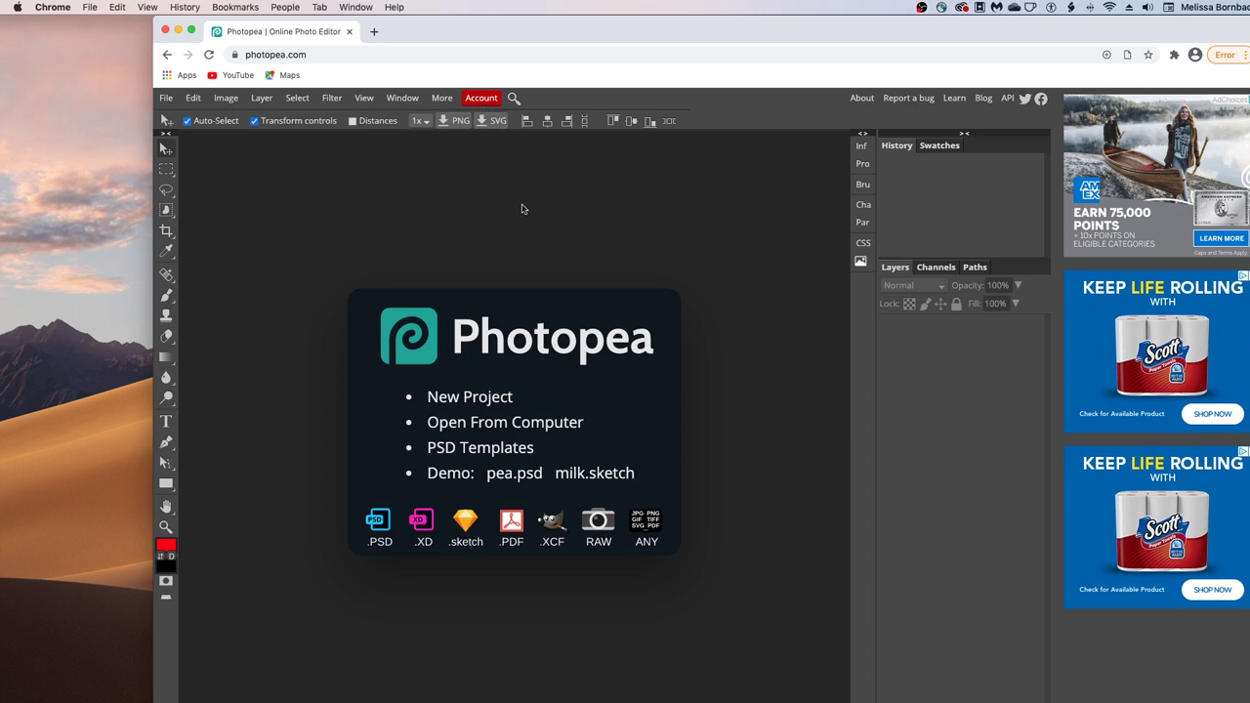
Step: Open MaskMockup_SixBackgrounds_Photopea_8x12.psd from the 1_Art folder on the computer
left_click(537, 430)
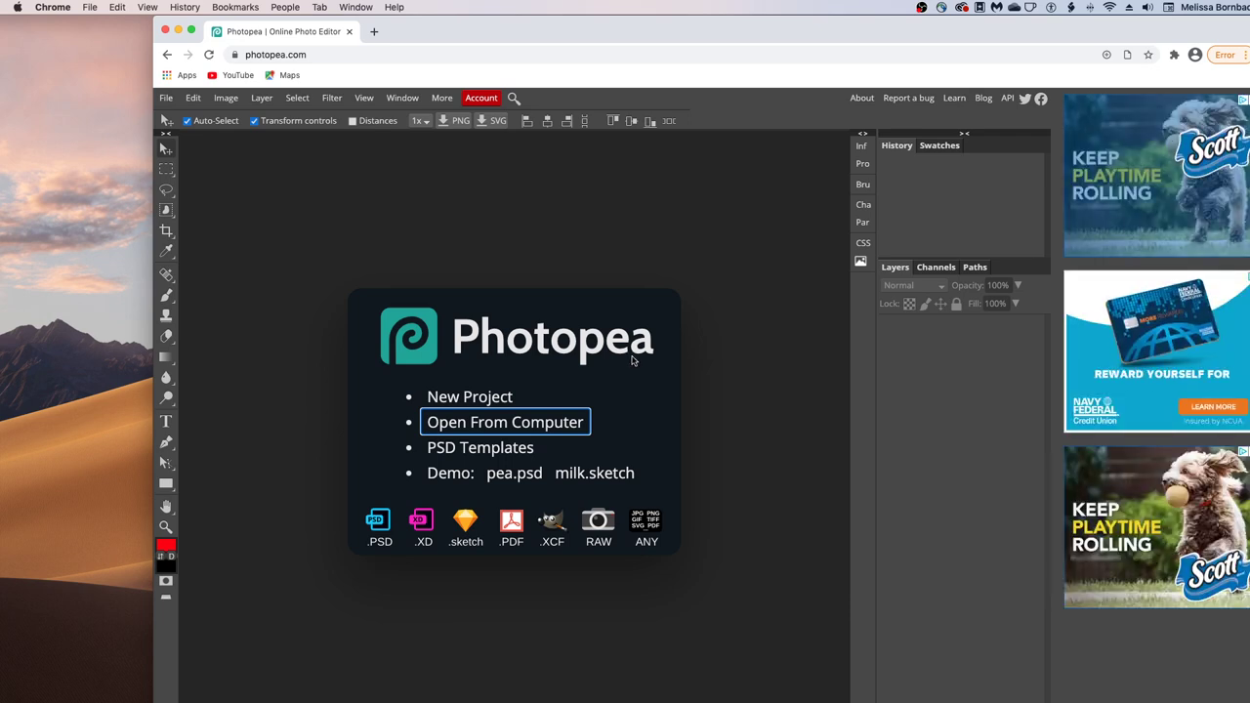
left_click(493, 423)
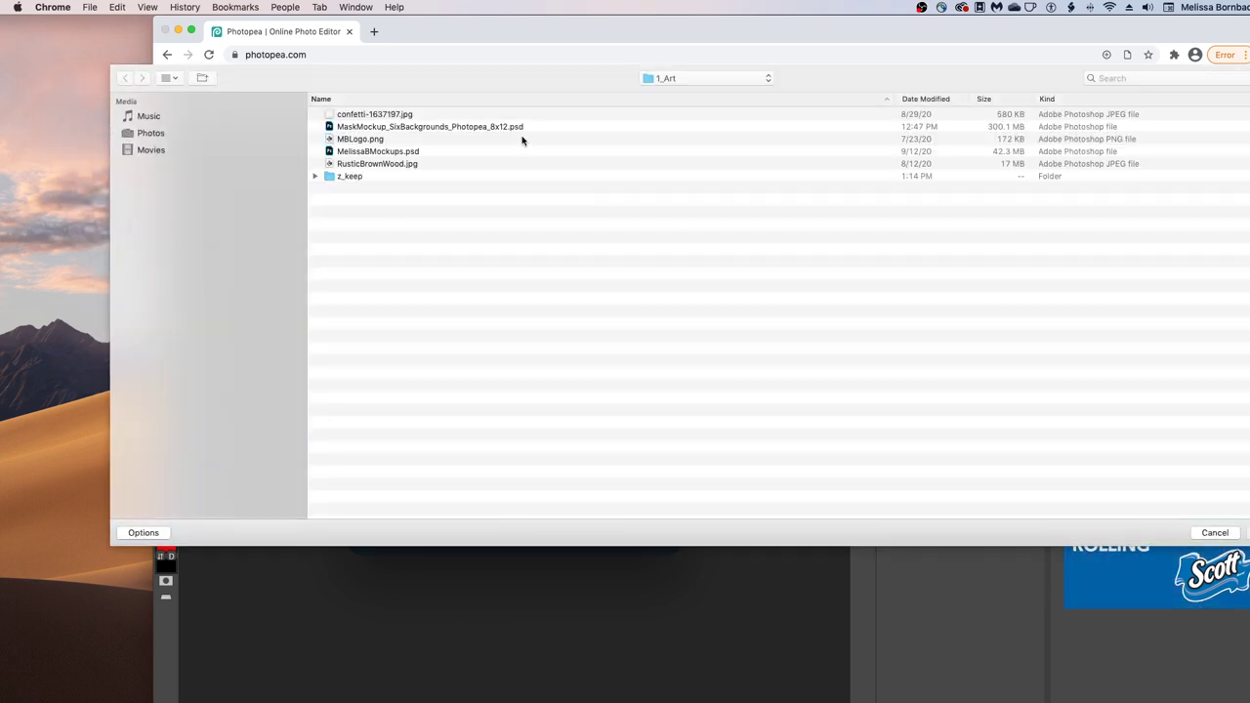
double_click(429, 126)
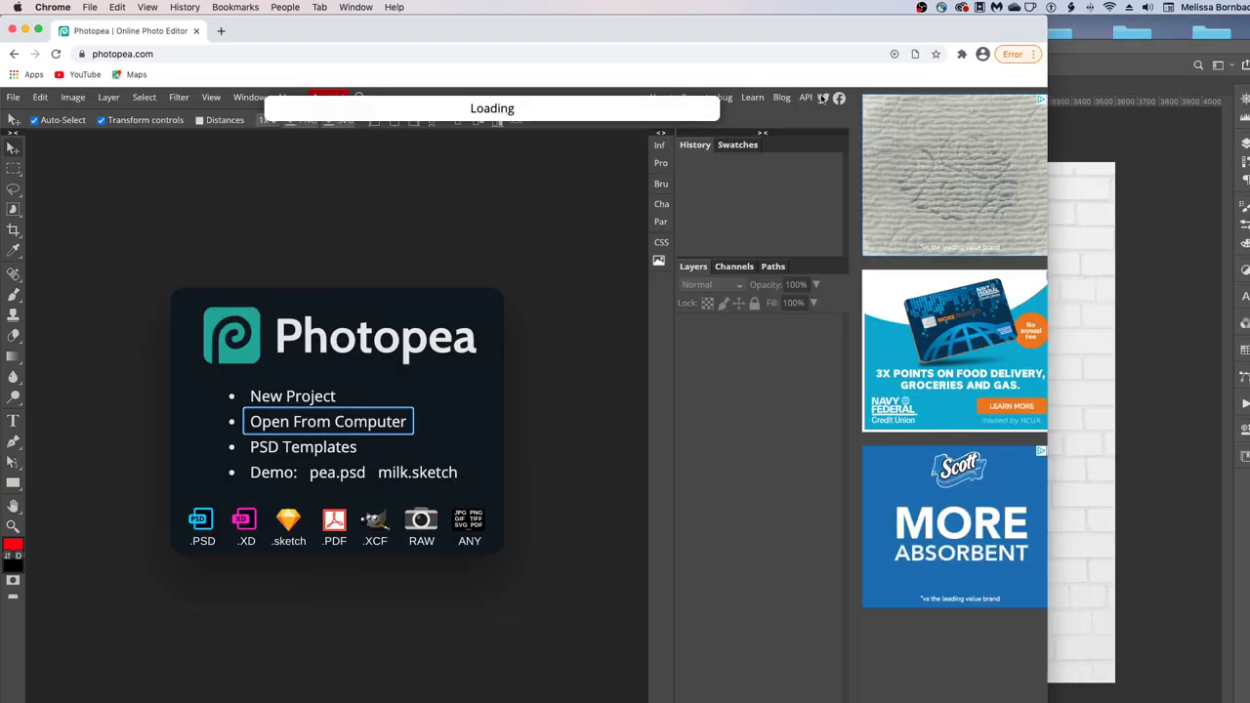
left_click_drag(544, 33, 722, 26)
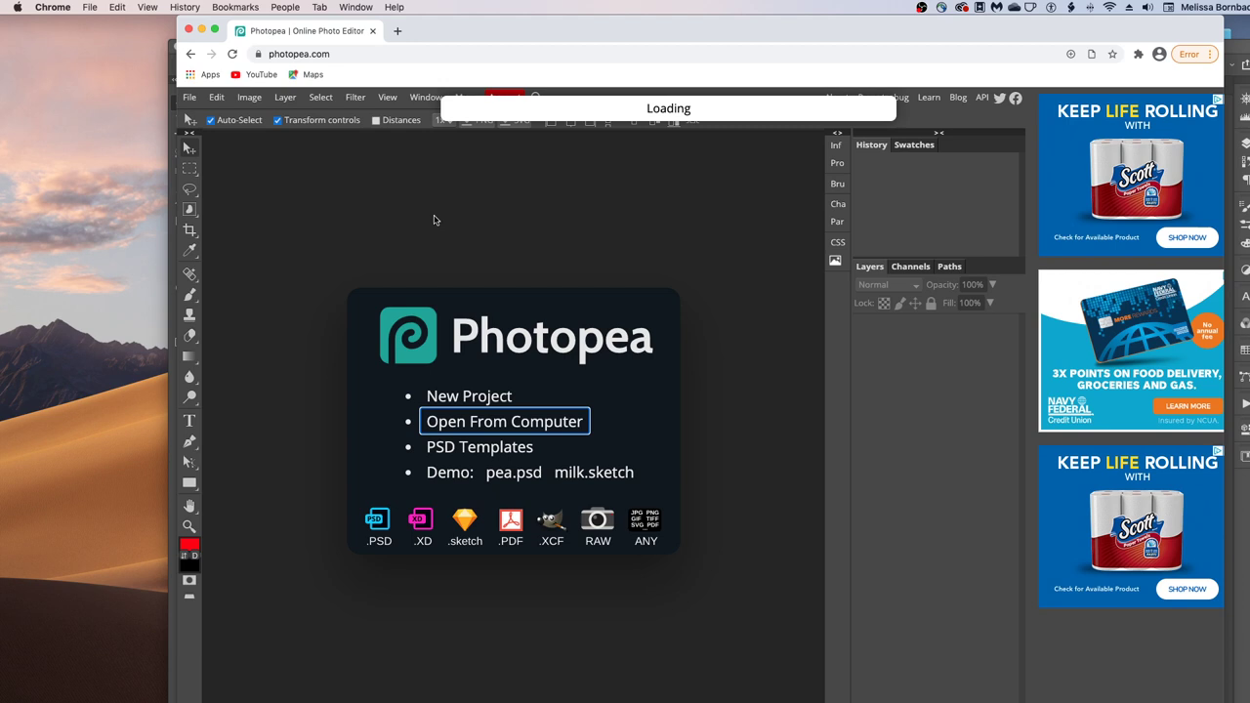
Step: Expand the Mask group and its nested Mask group, then open the Design - Mask smart object
left_click(435, 97)
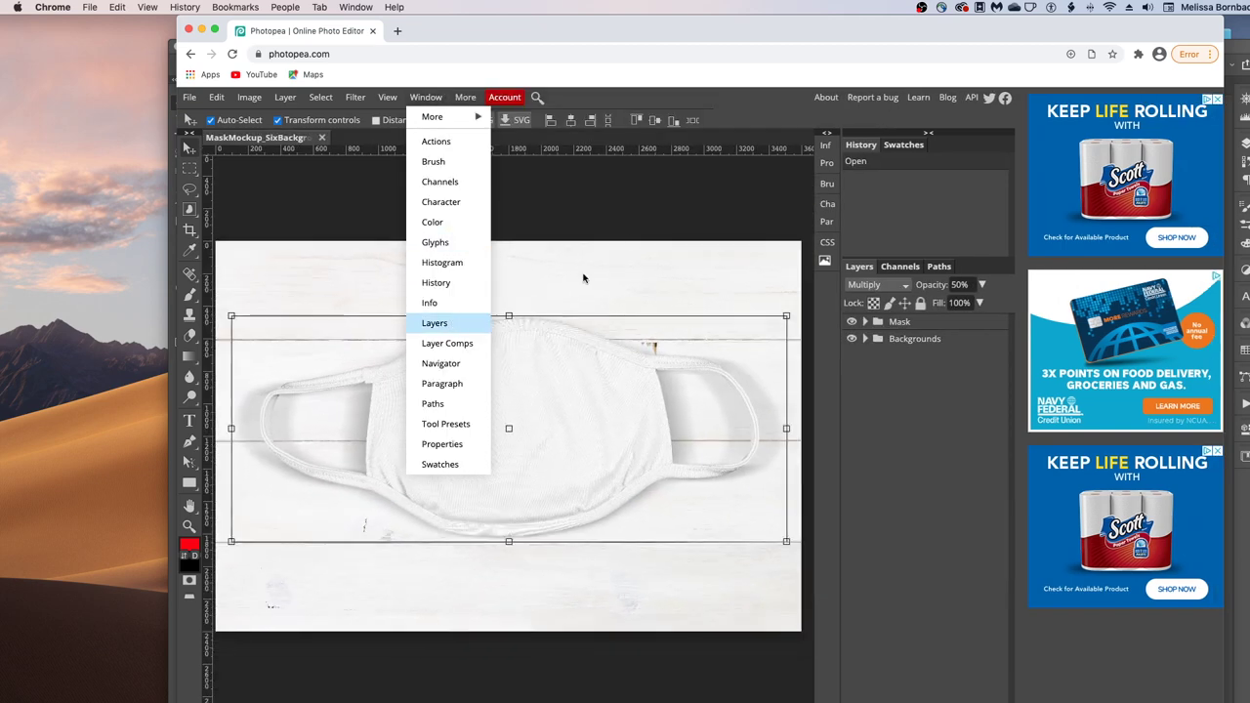
left_click(641, 209)
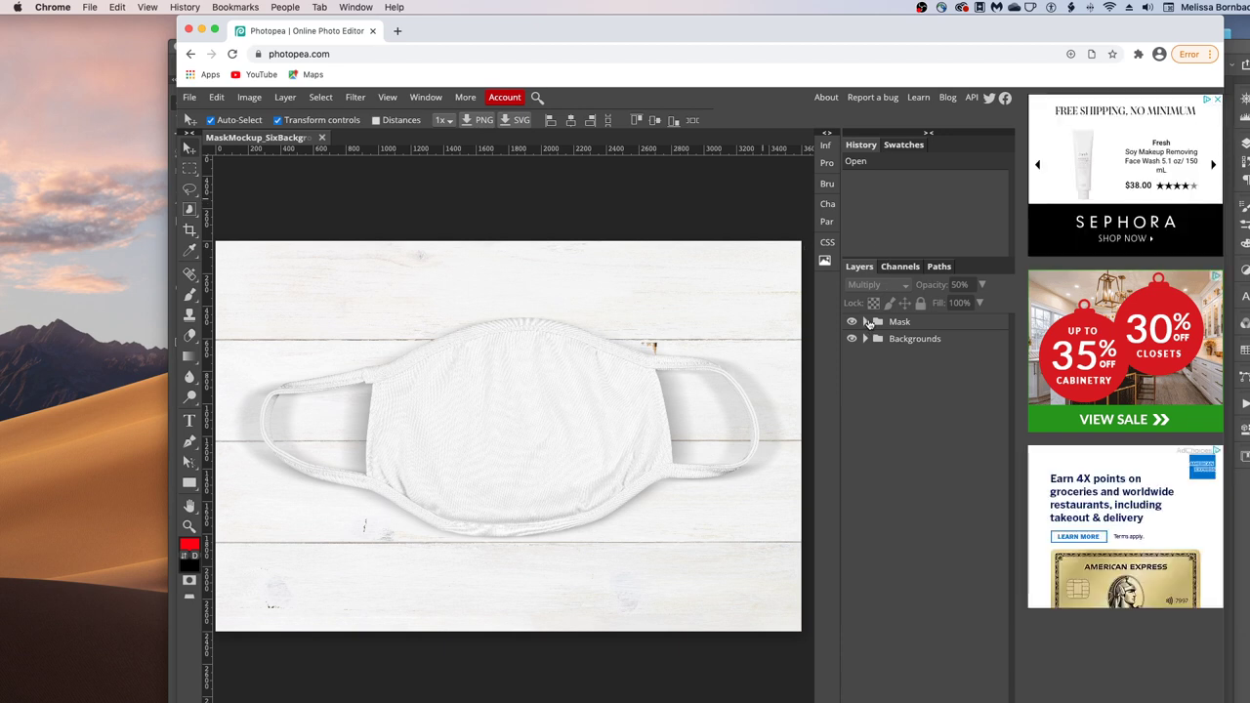
left_click(865, 322)
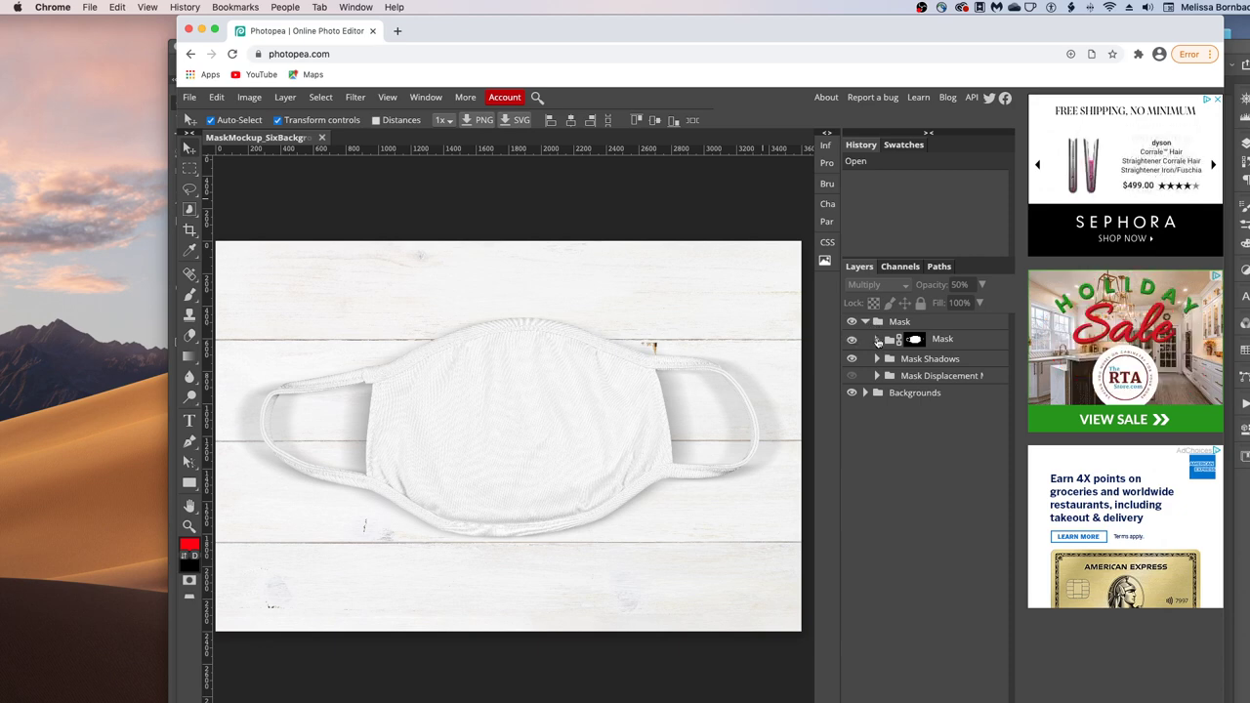
left_click(877, 339)
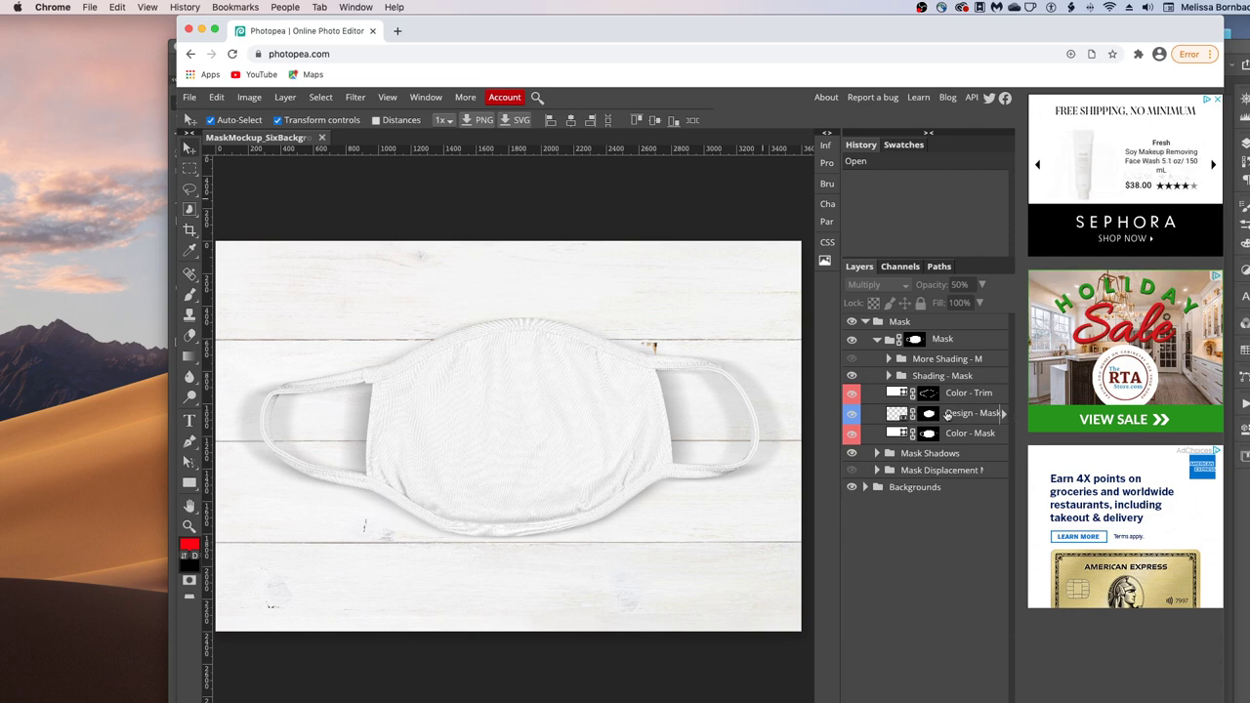
double_click(895, 412)
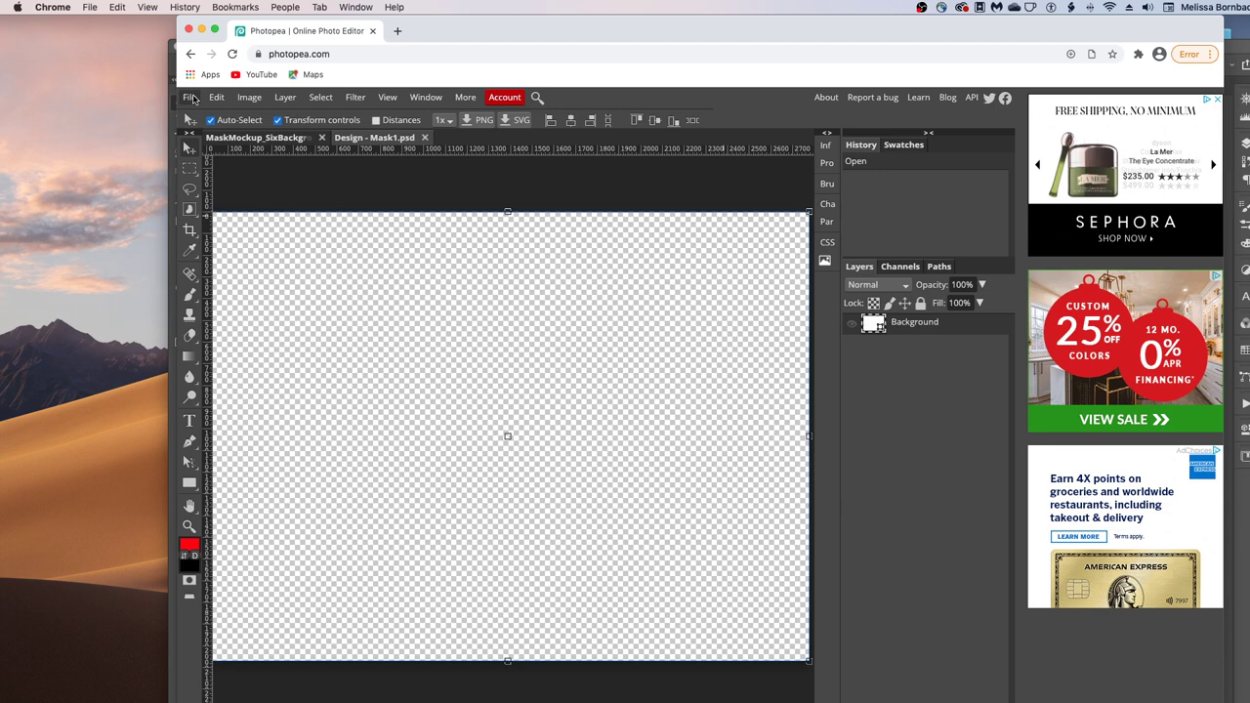
Step: Copy the whole confetti image and paste it into Design - Mask1.psd as Layer 1
left_click(190, 98)
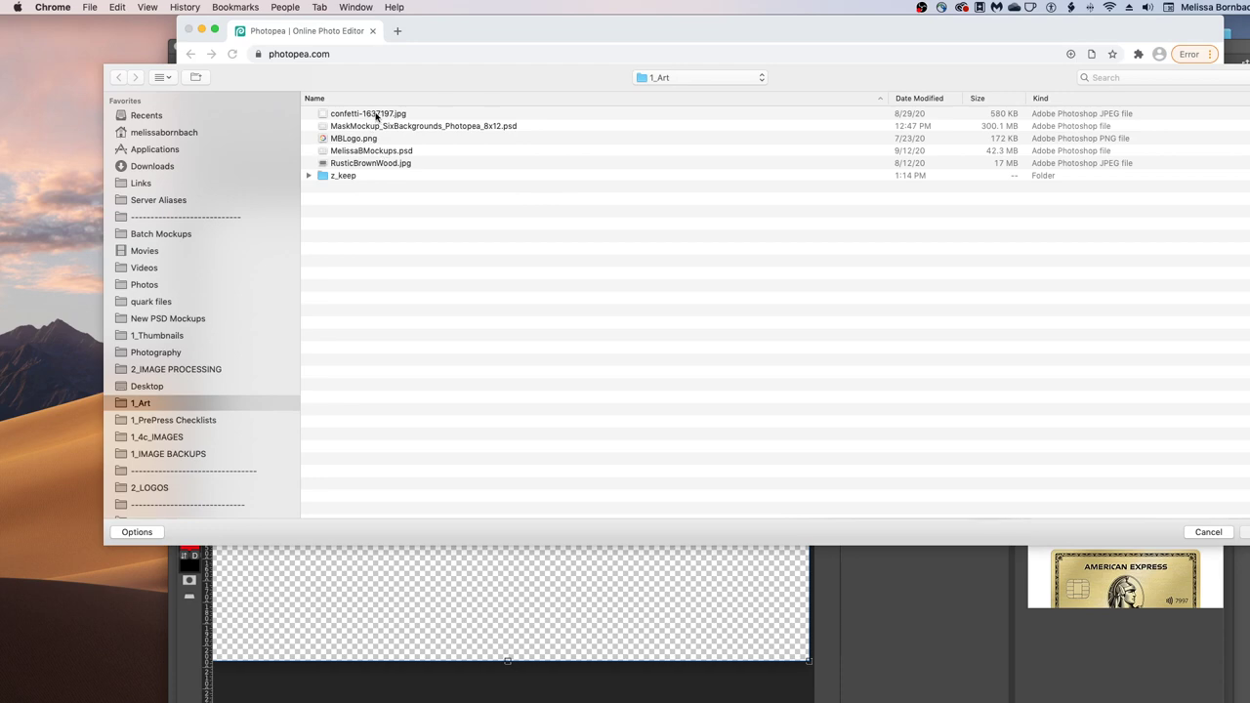
double_click(376, 114)
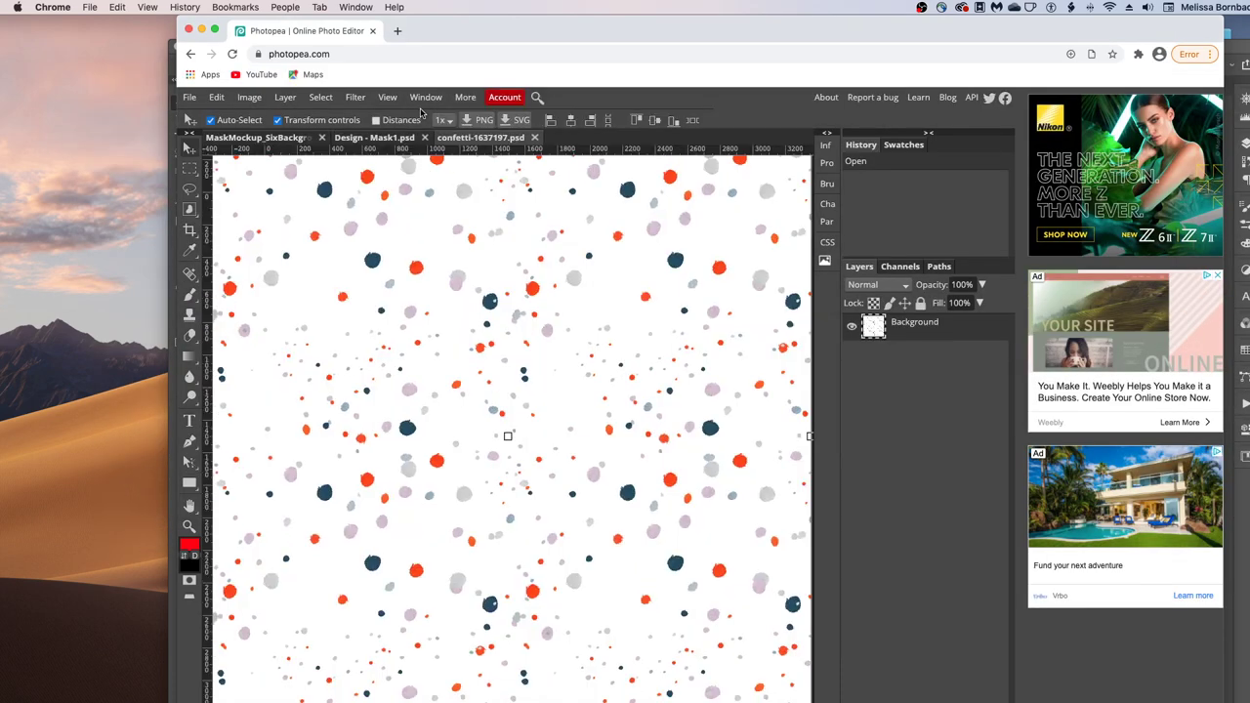
left_click(310, 99)
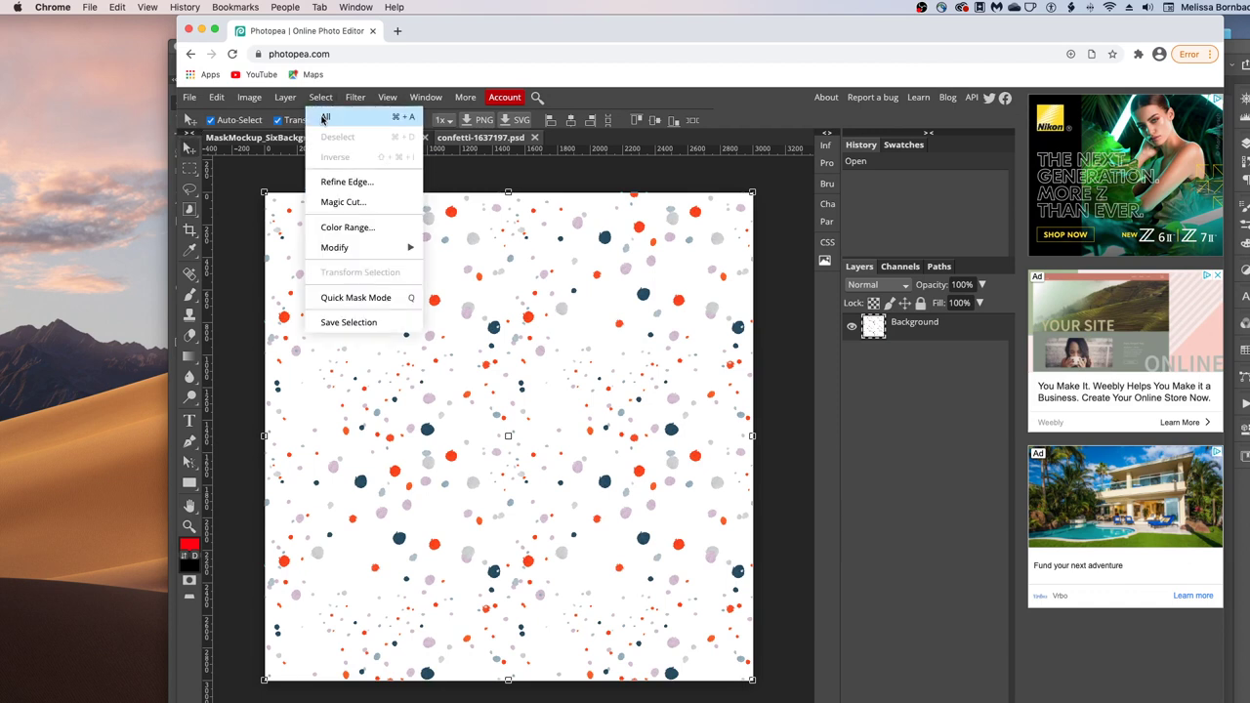
left_click(322, 119)
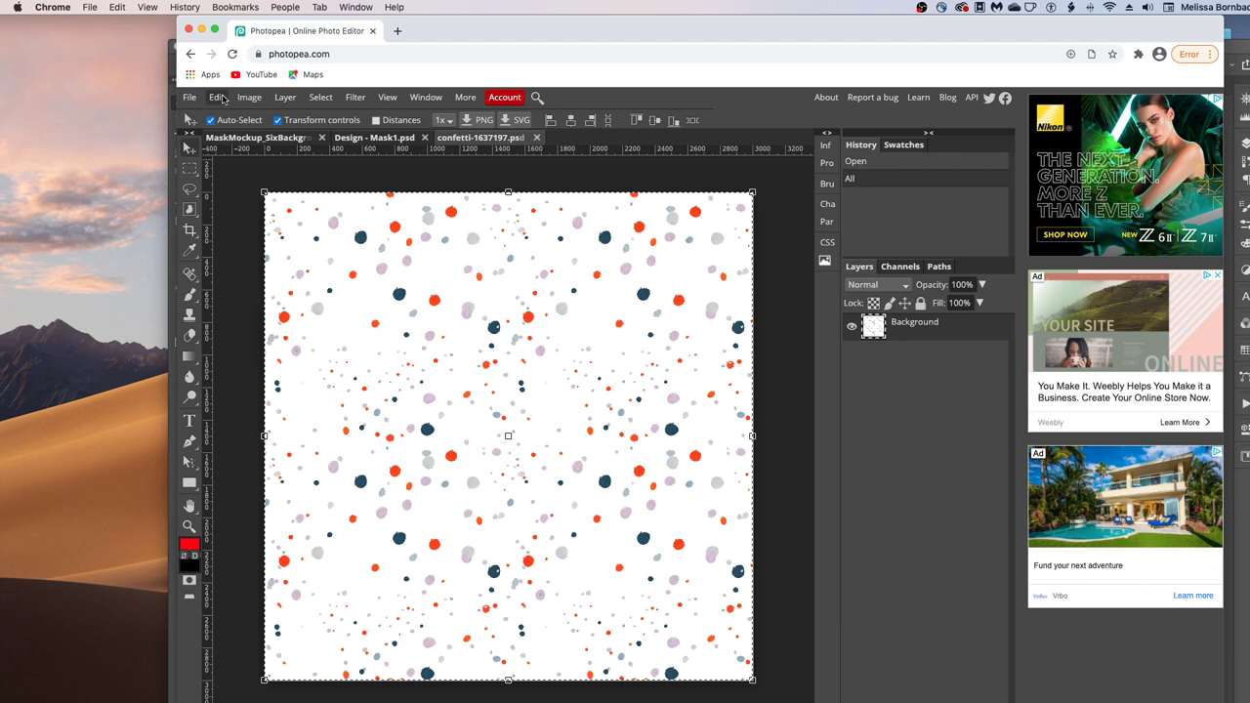
left_click(219, 98)
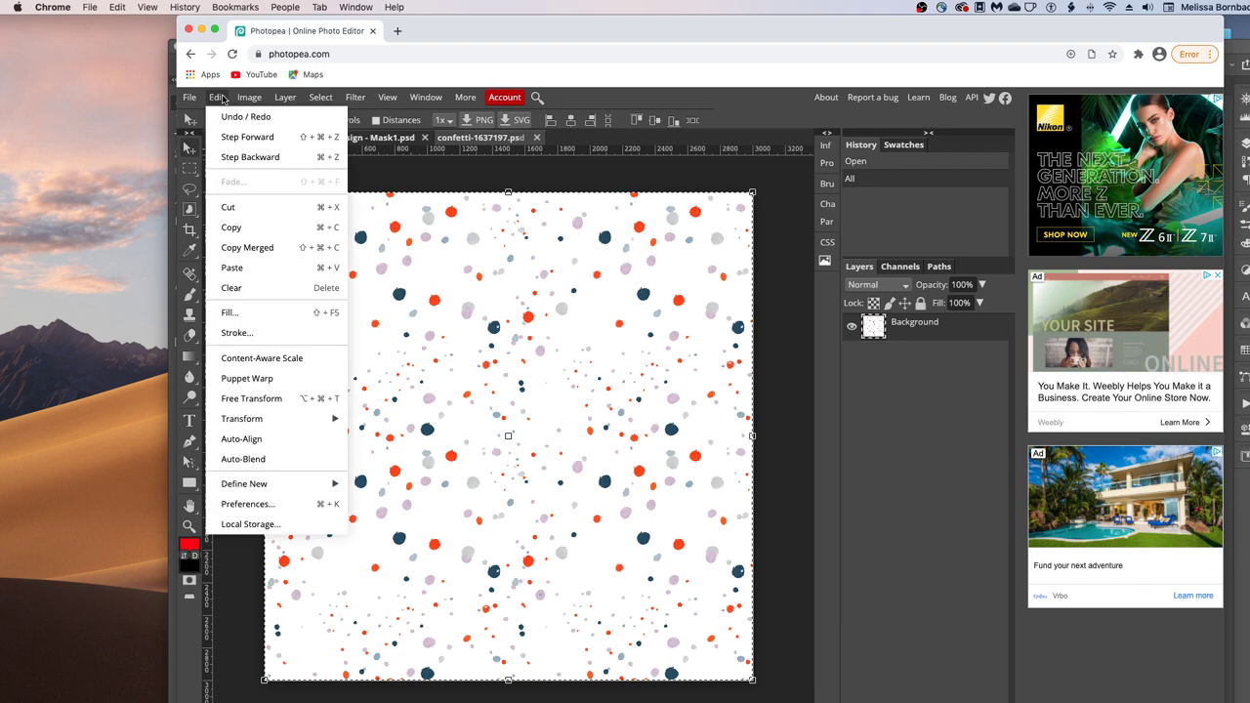
left_click(278, 225)
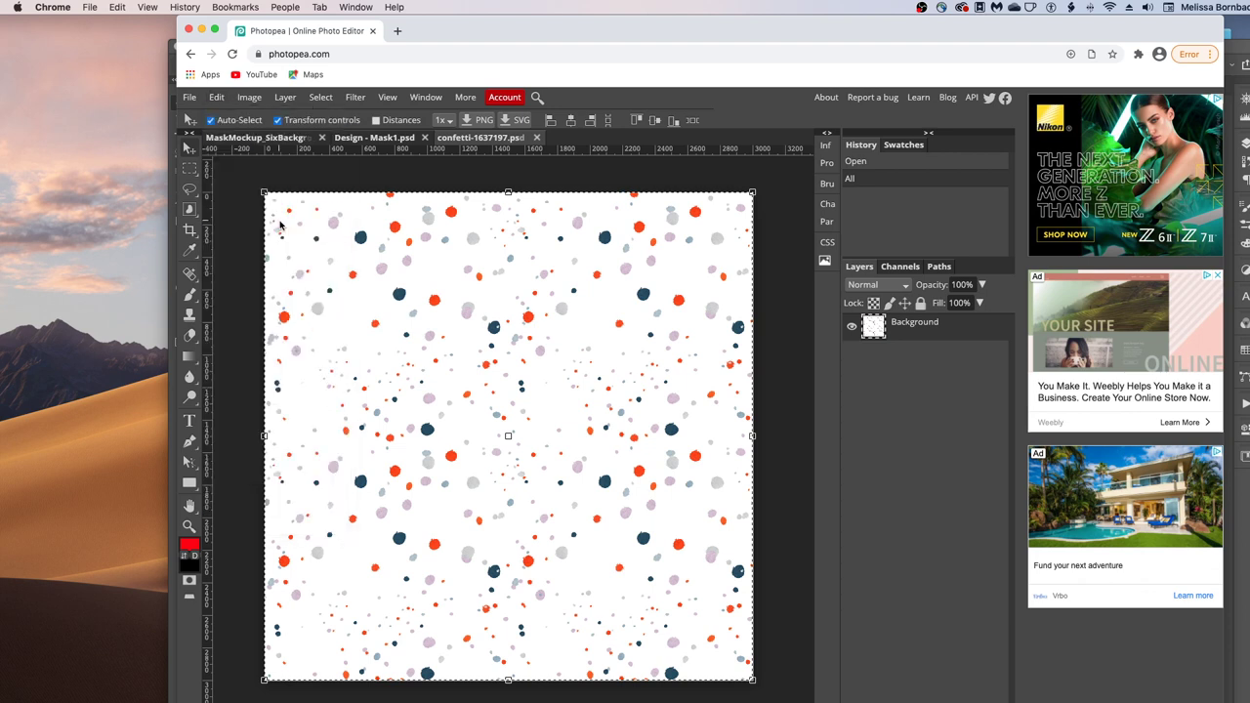
left_click(381, 138)
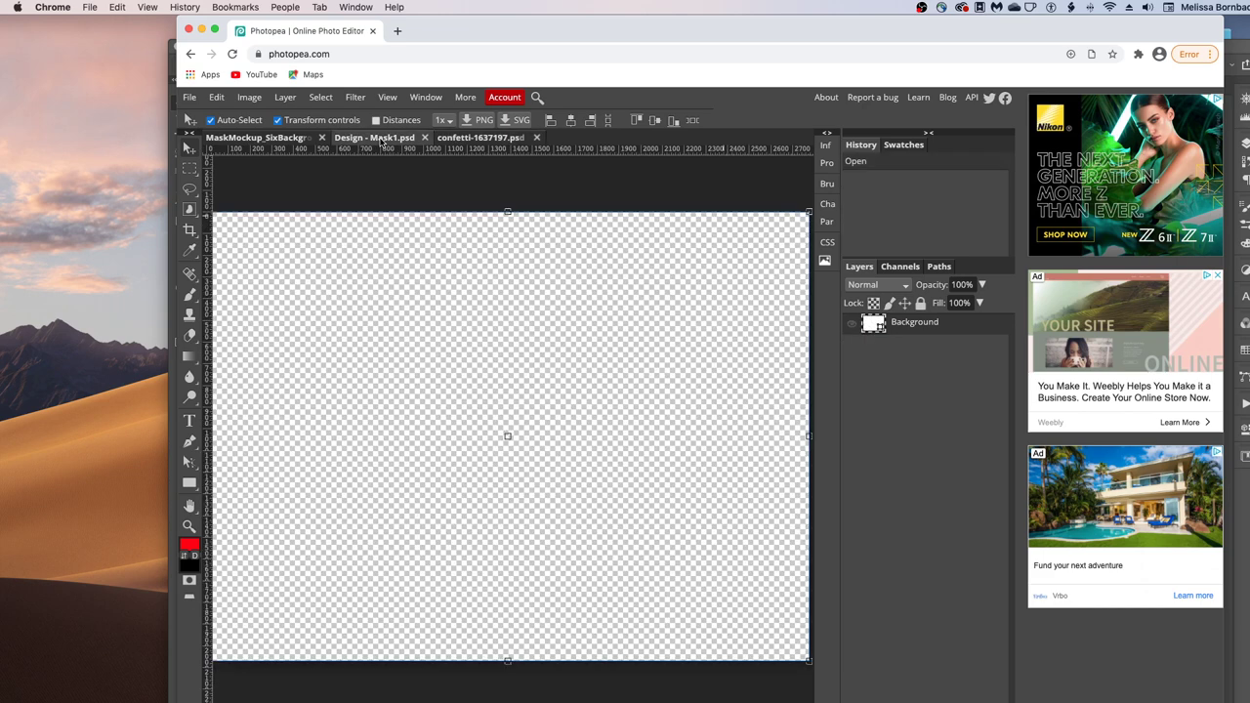
left_click(217, 98)
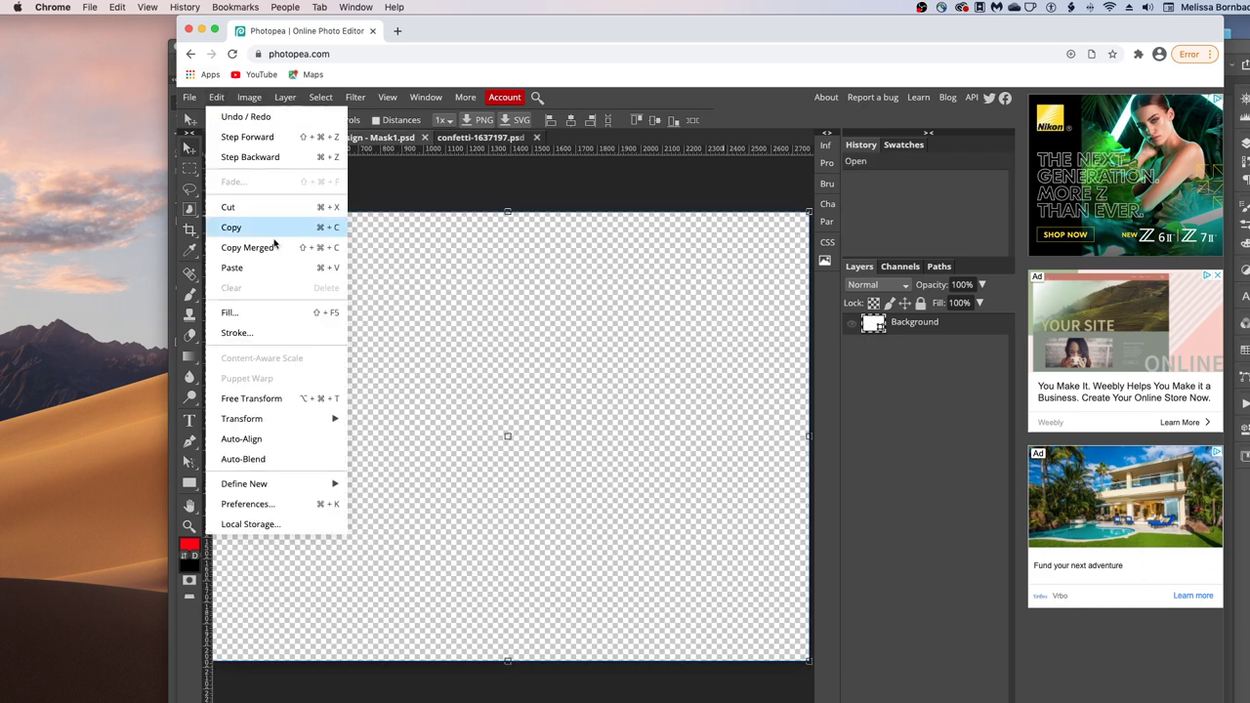
left_click(266, 271)
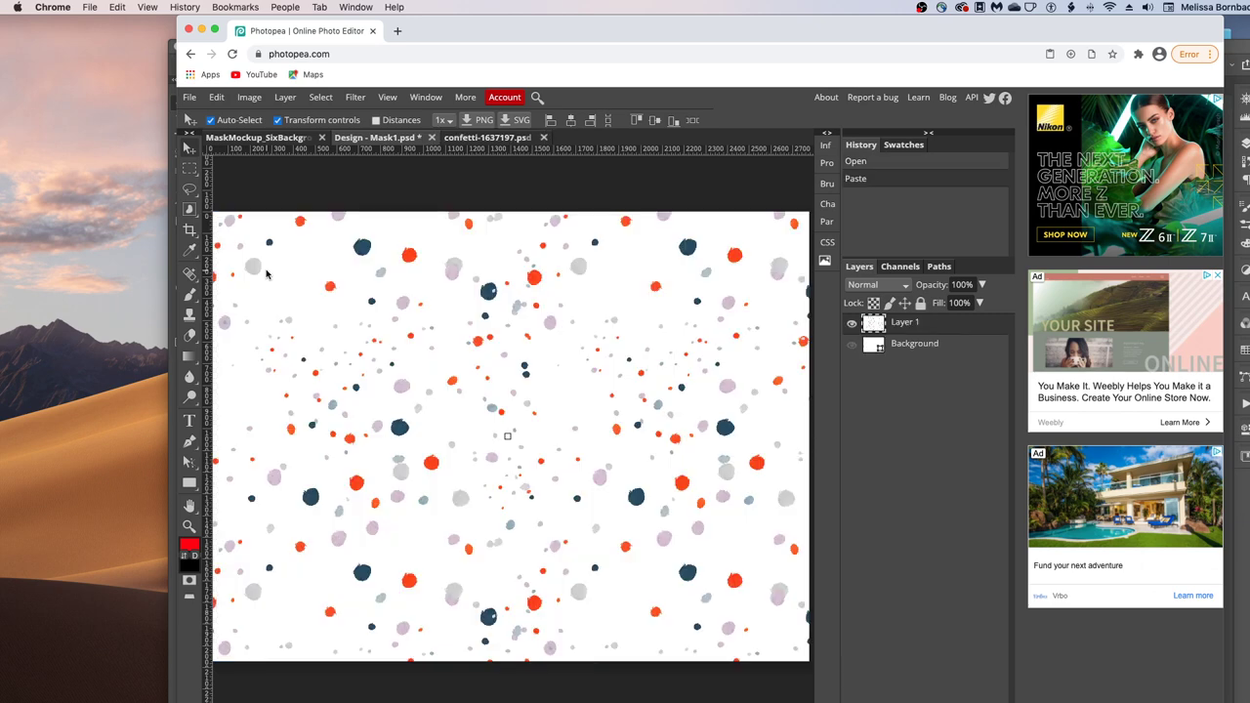
Step: Scale the confetti Layer 1 down to 92.63% and shift it up slightly
key("super+minus")
key("super+minus")
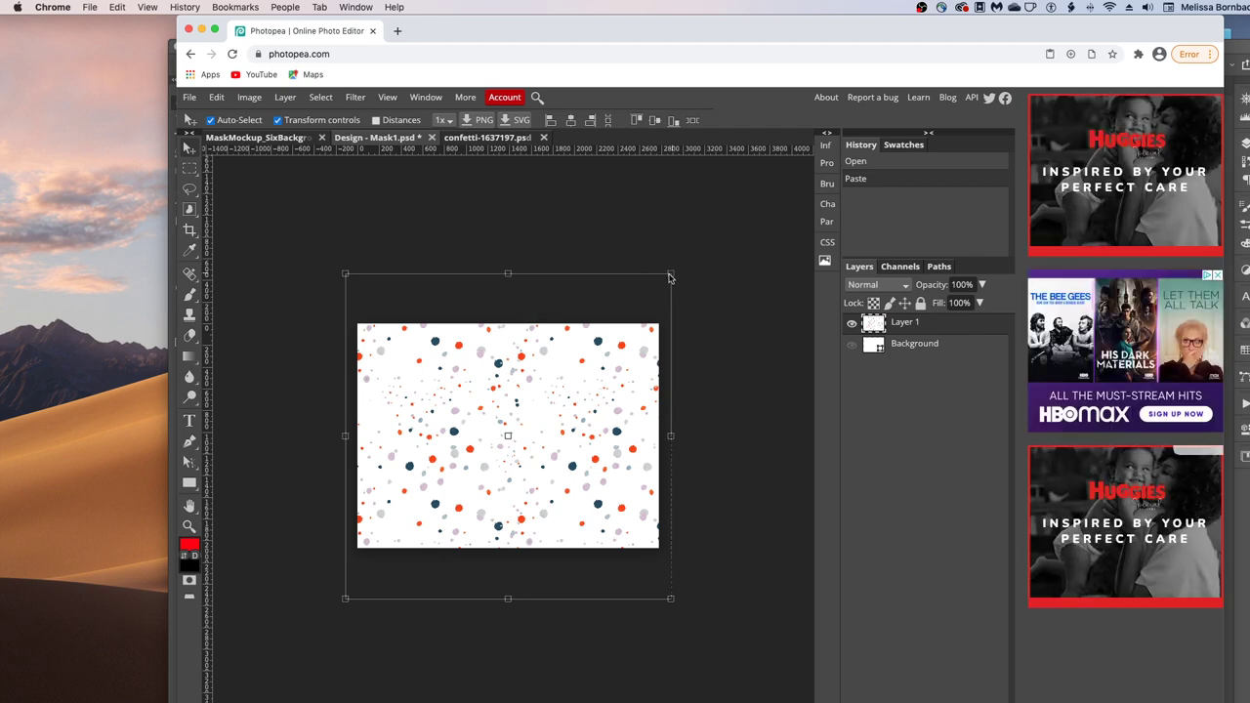
left_click_drag(669, 278, 659, 285)
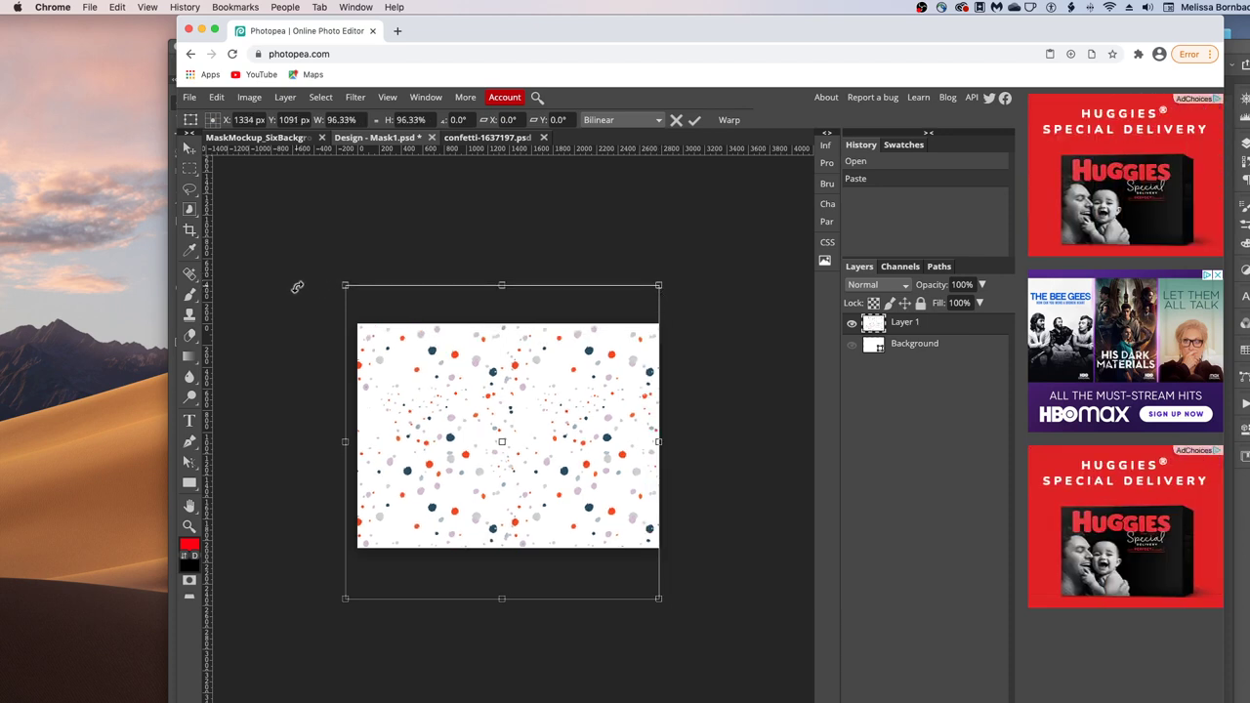
left_click_drag(344, 285, 357, 297)
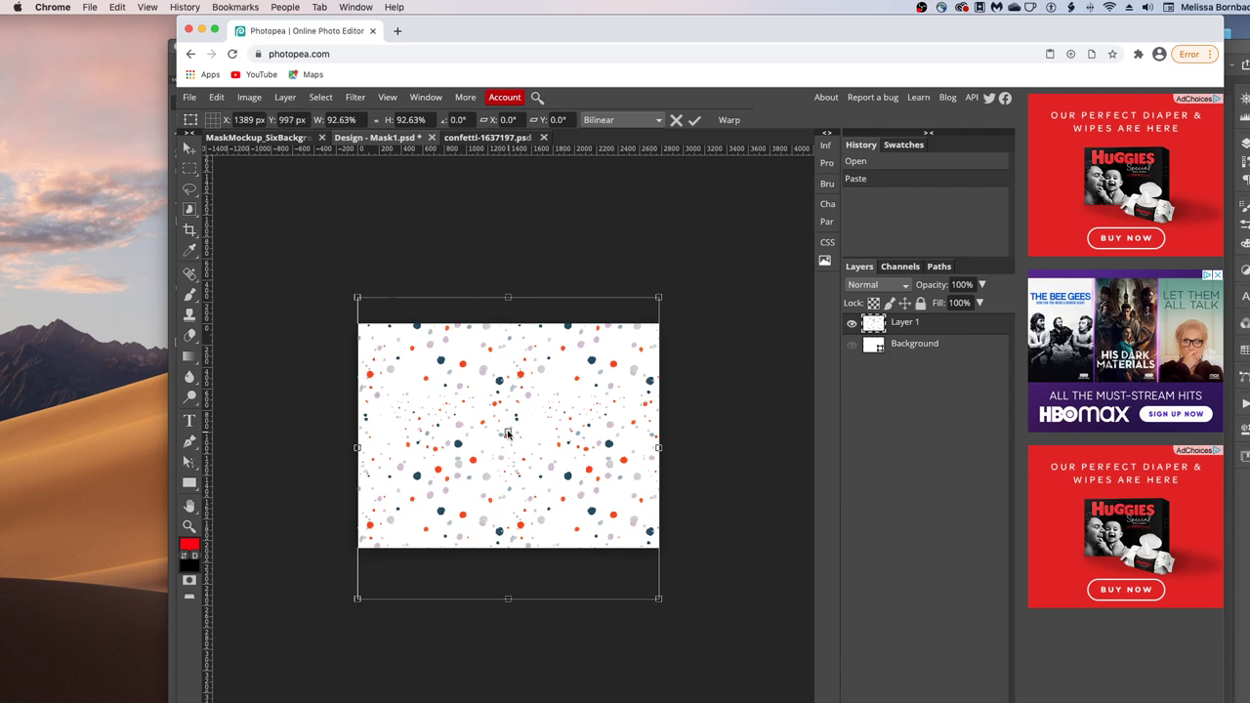
left_click_drag(593, 504, 598, 481)
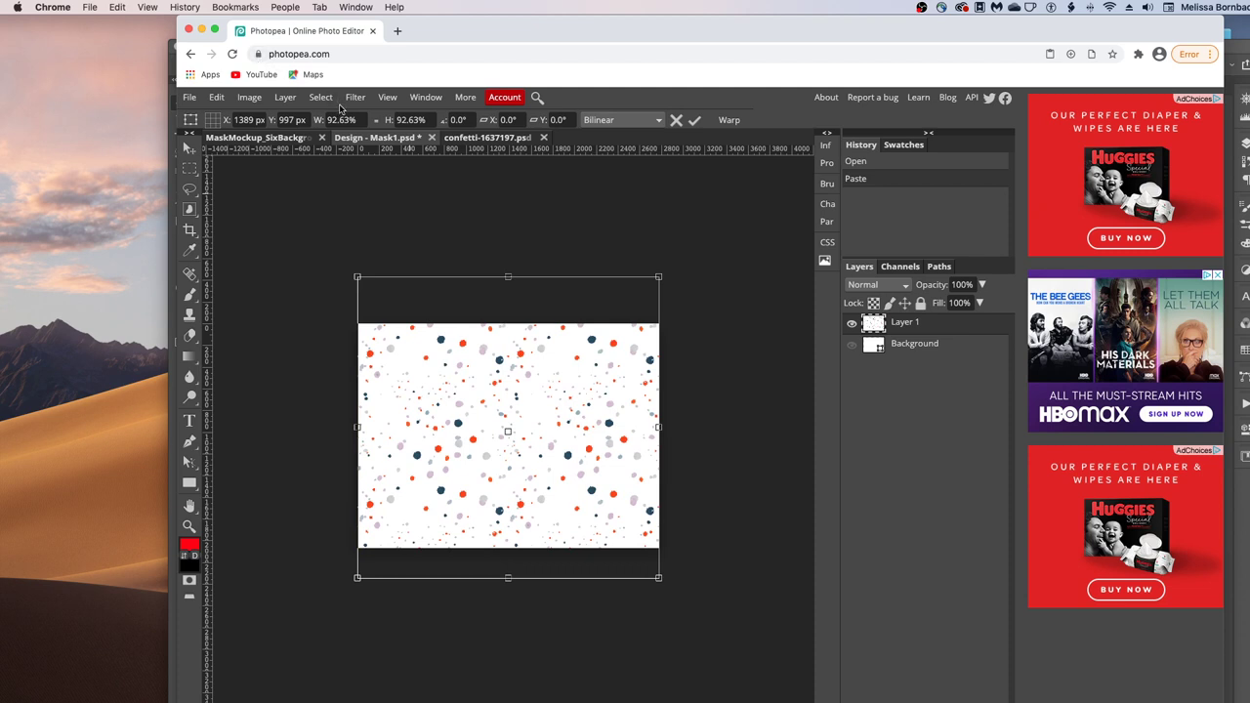
left_click(189, 98)
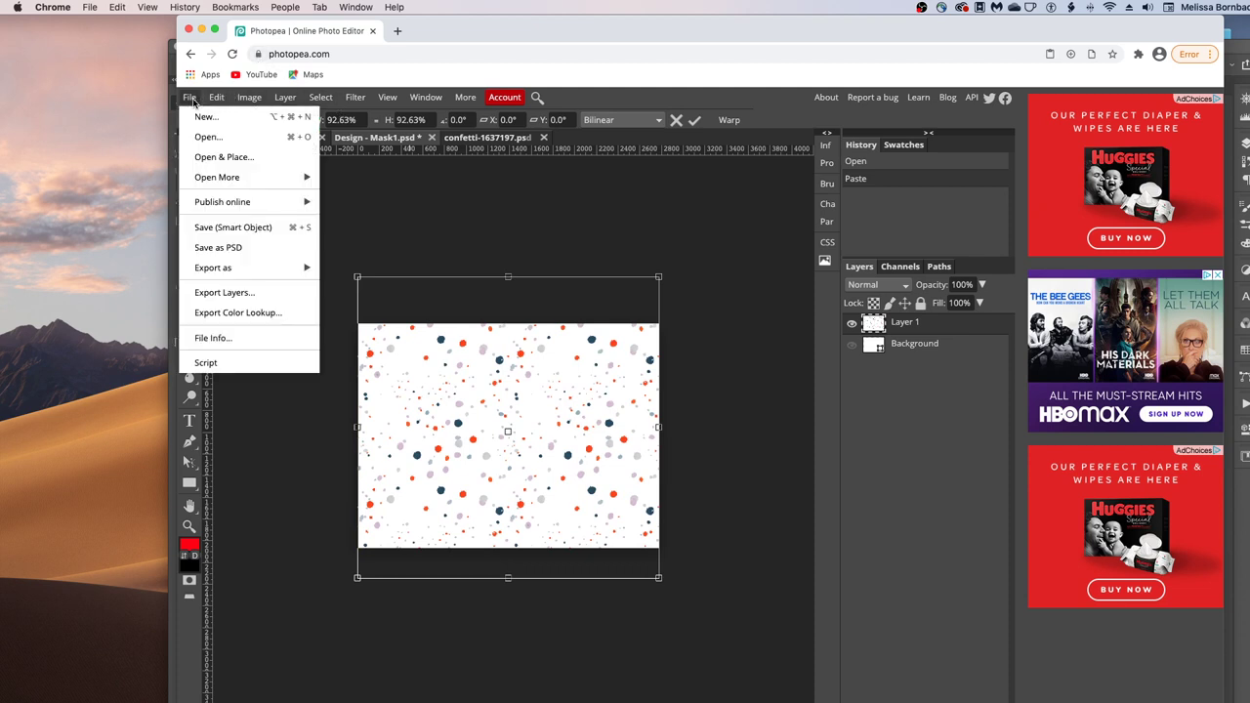
Step: Save the smart object into the mockup, then close the design and confetti documents without saving
left_click(294, 233)
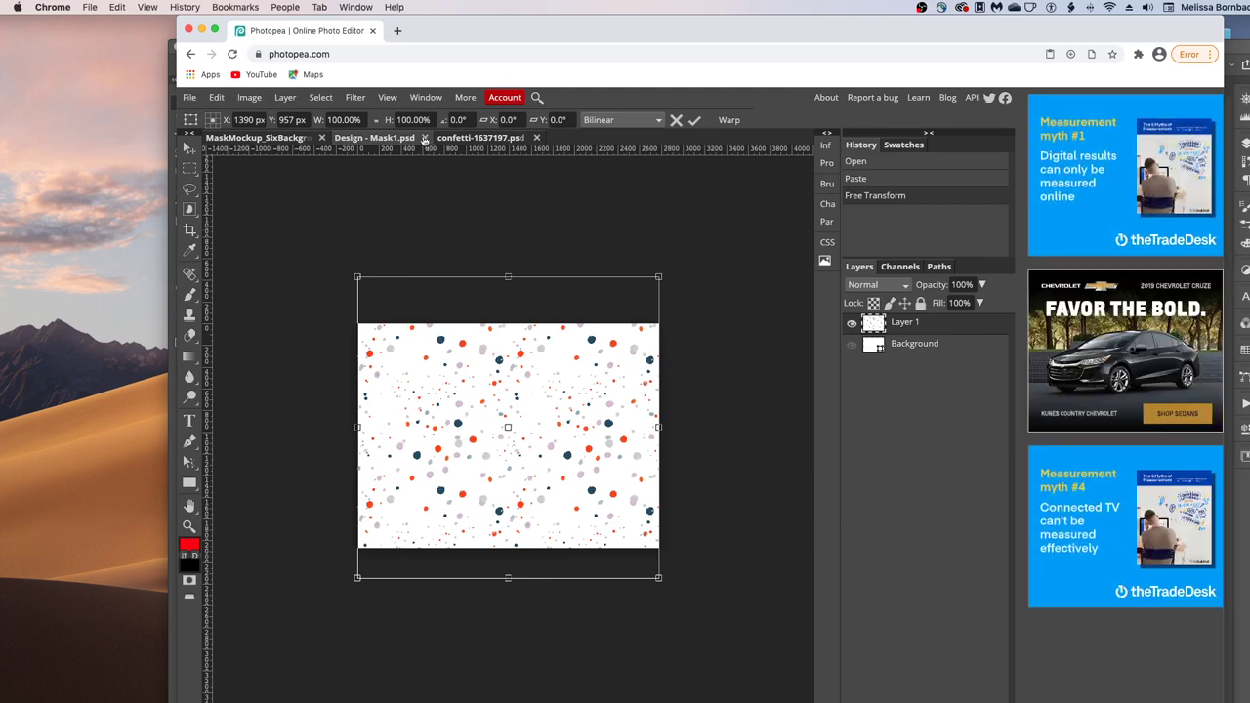
left_click(424, 137)
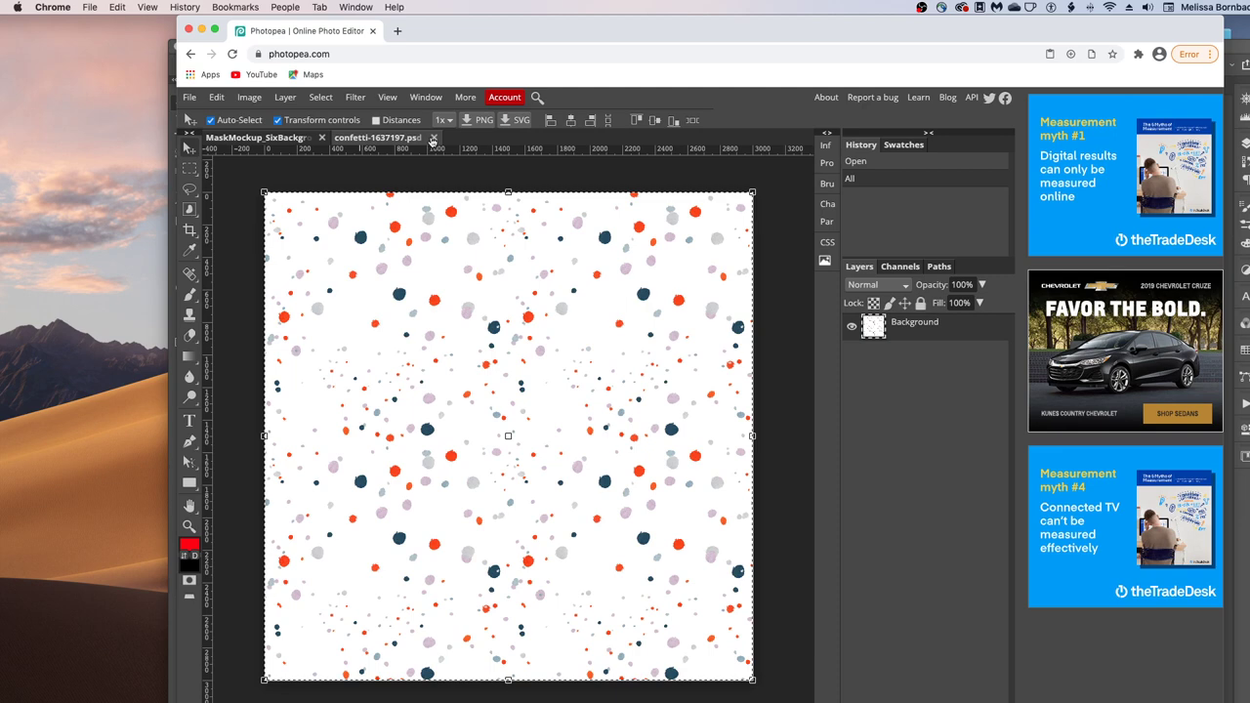
left_click(435, 138)
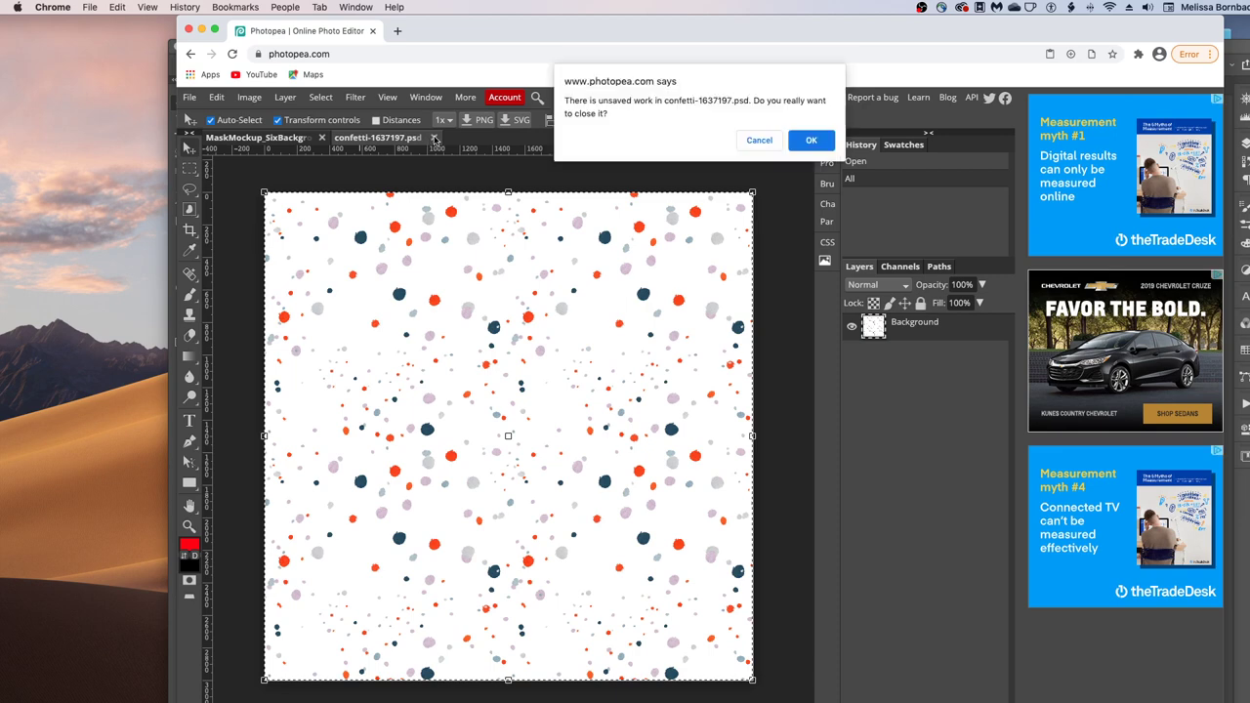
left_click(796, 142)
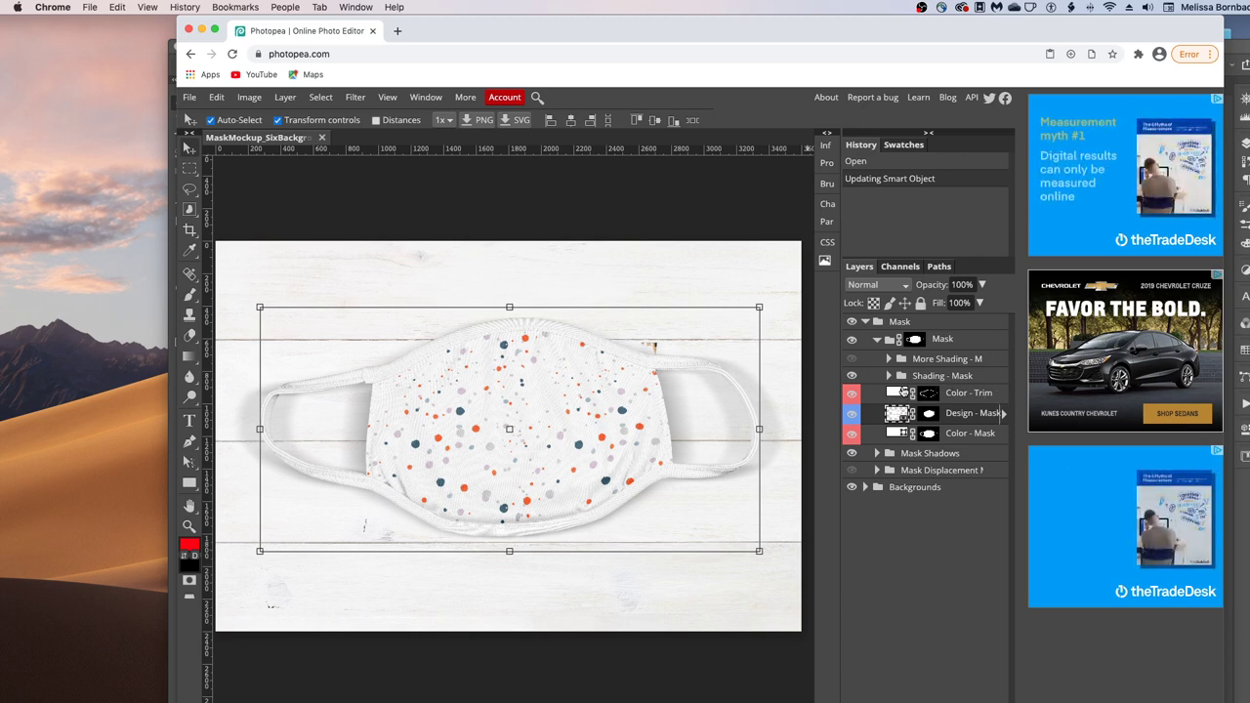
Step: Select the Color - Trim layer and bring up its Color Fill chooser in Properties
left_click(898, 393)
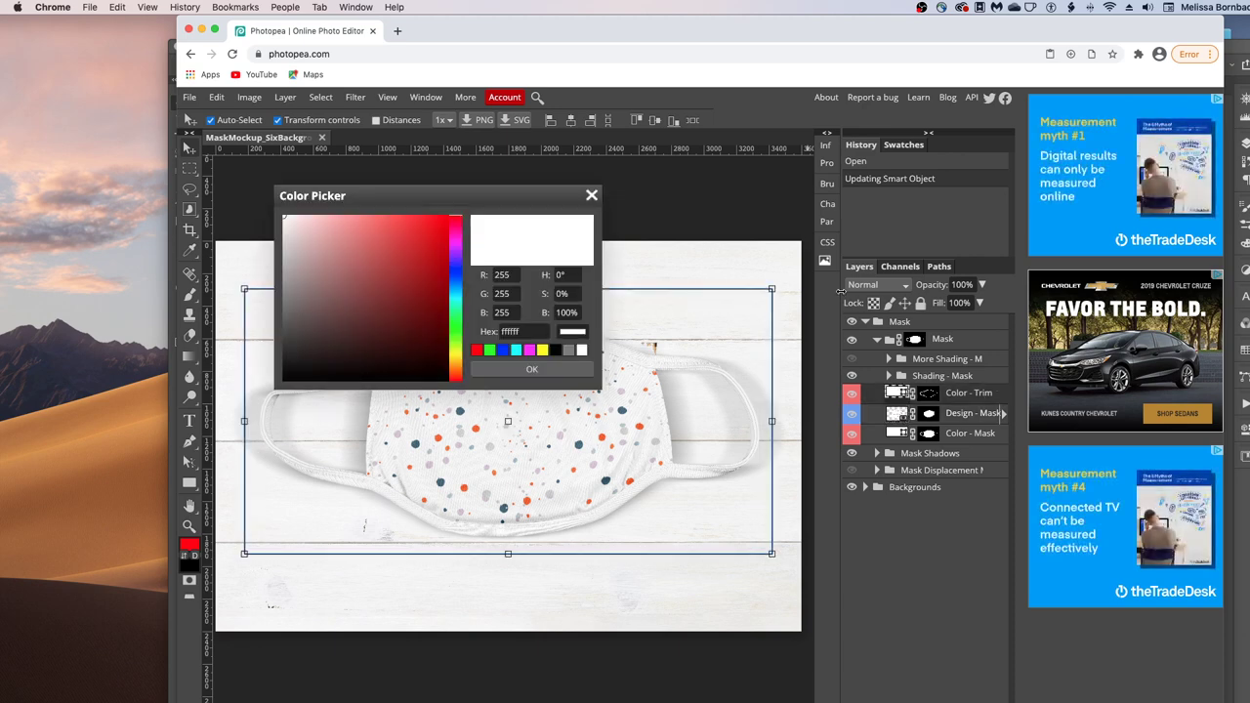
left_click(591, 197)
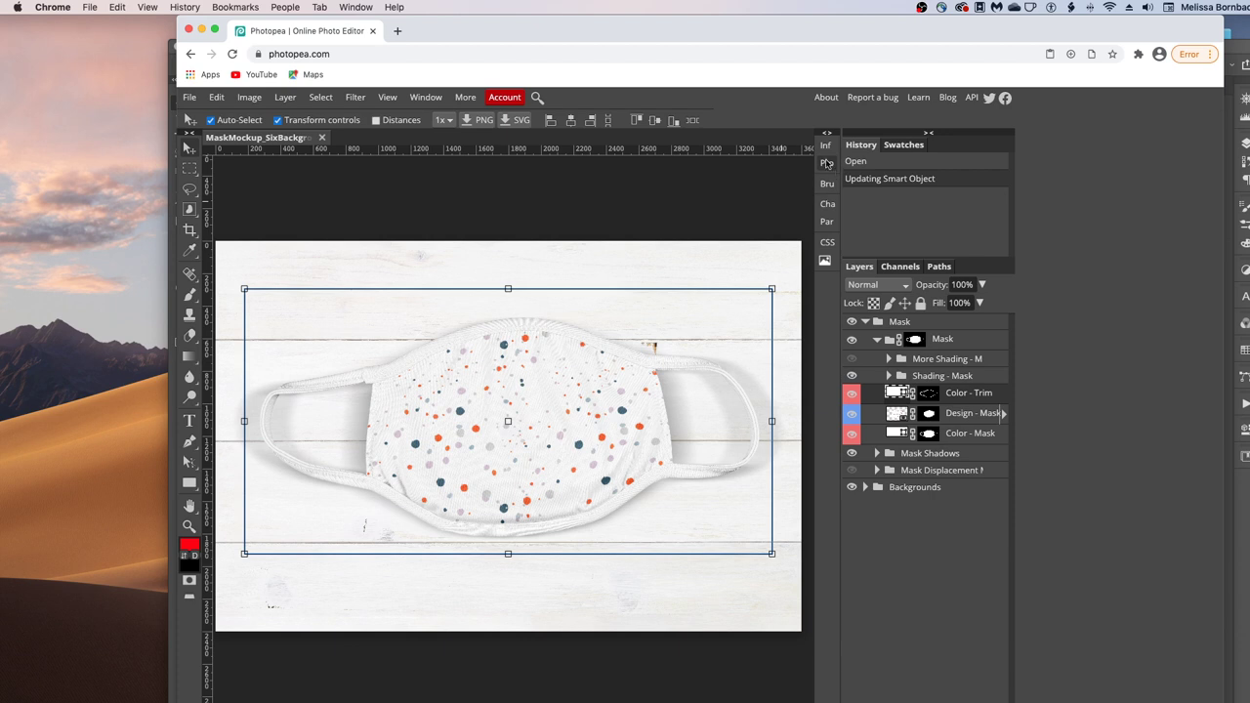
left_click(826, 164)
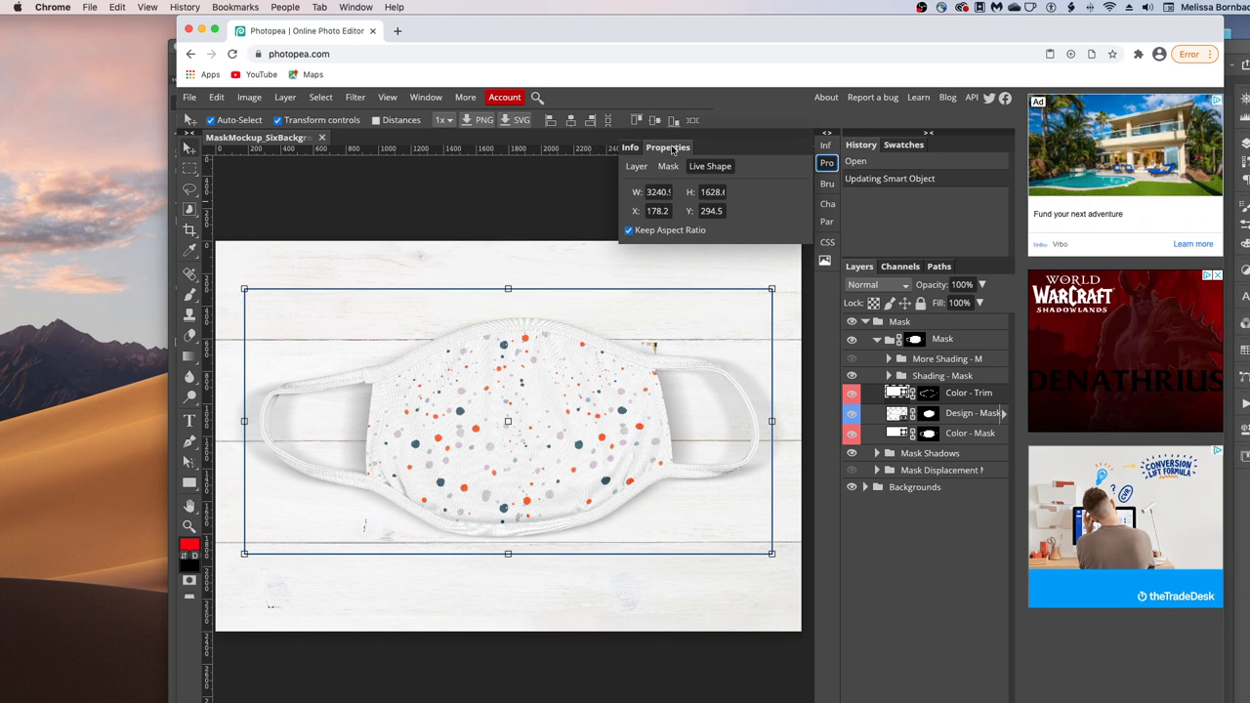
left_click(637, 168)
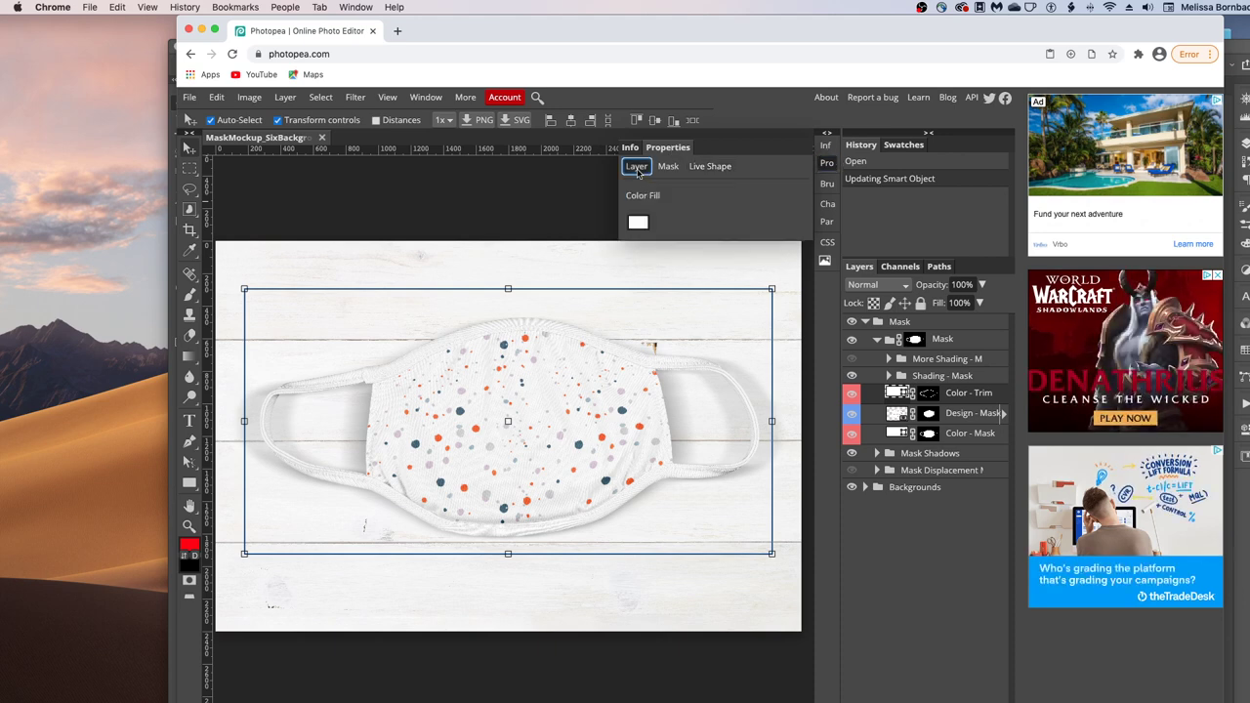
left_click(637, 223)
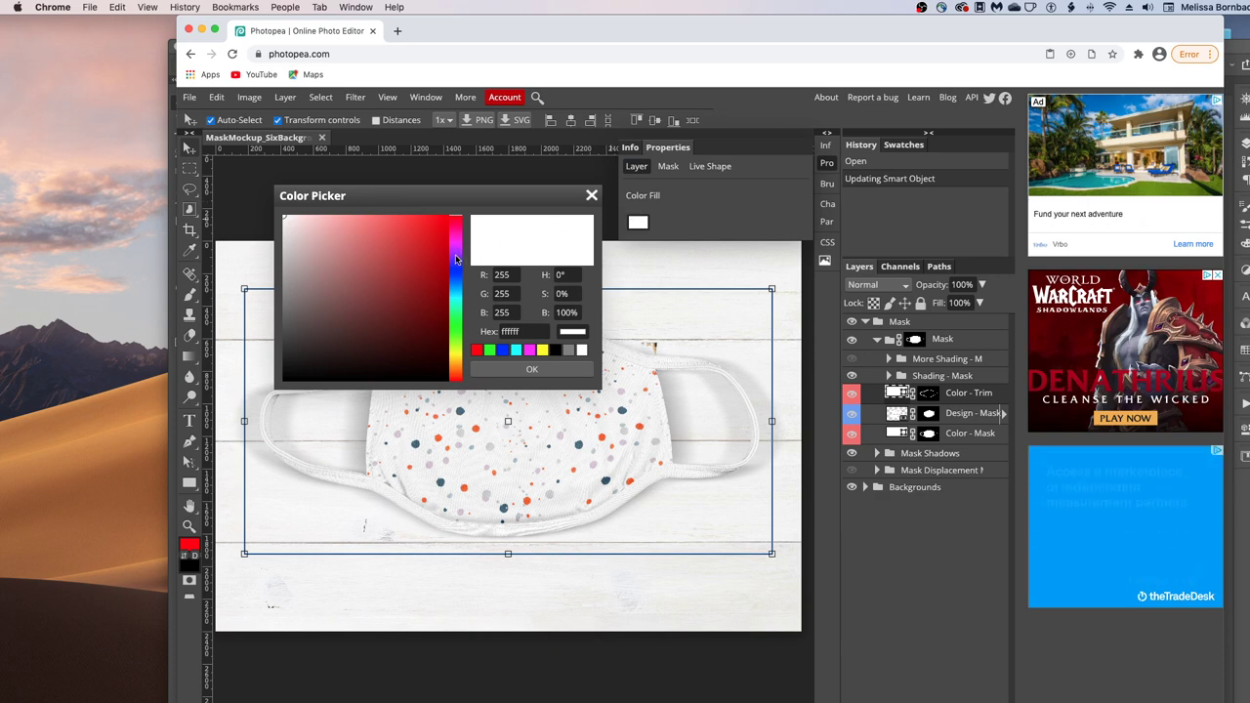
Step: Set the trim fill to dark blue 26428a and copy the hex value
left_click_drag(456, 258, 457, 277)
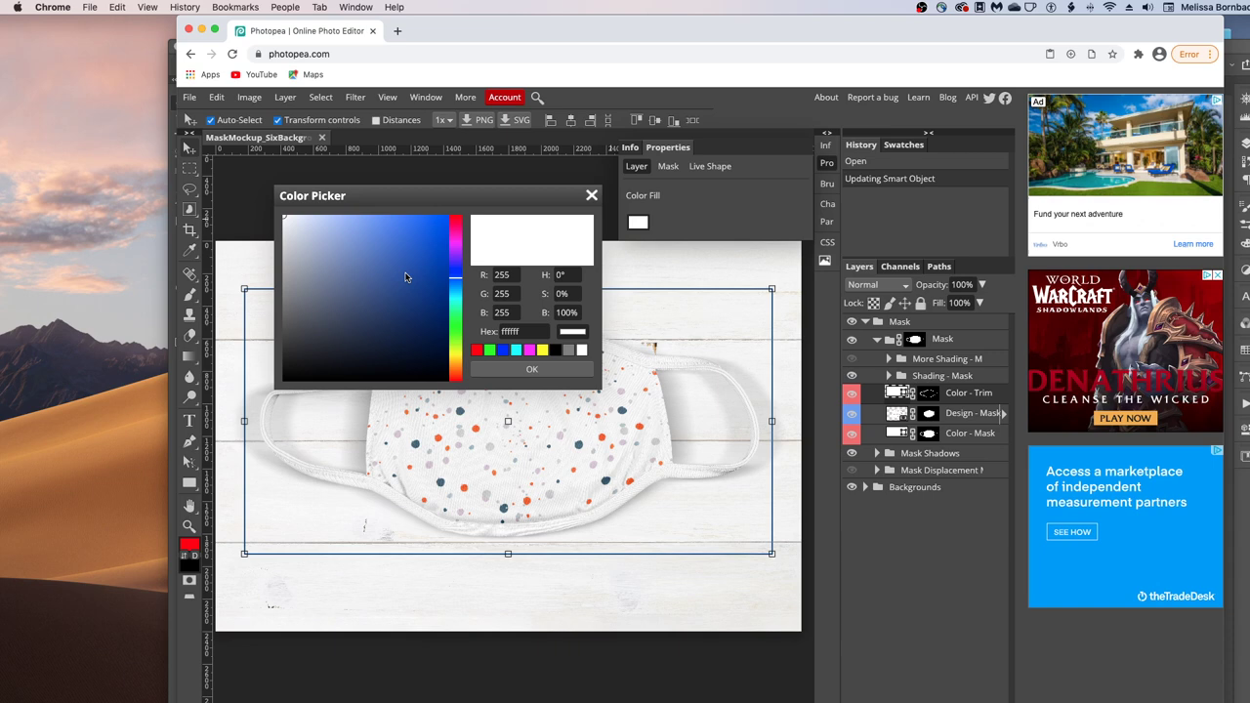
left_click(403, 268)
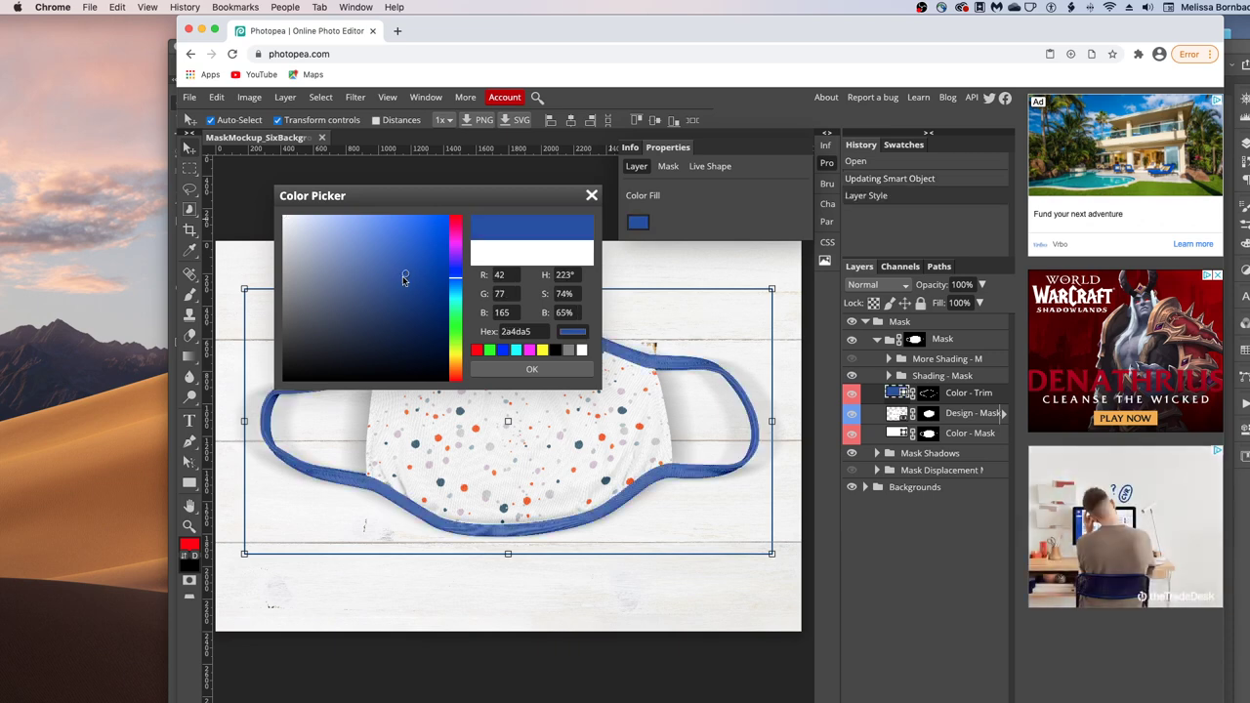
left_click(401, 290)
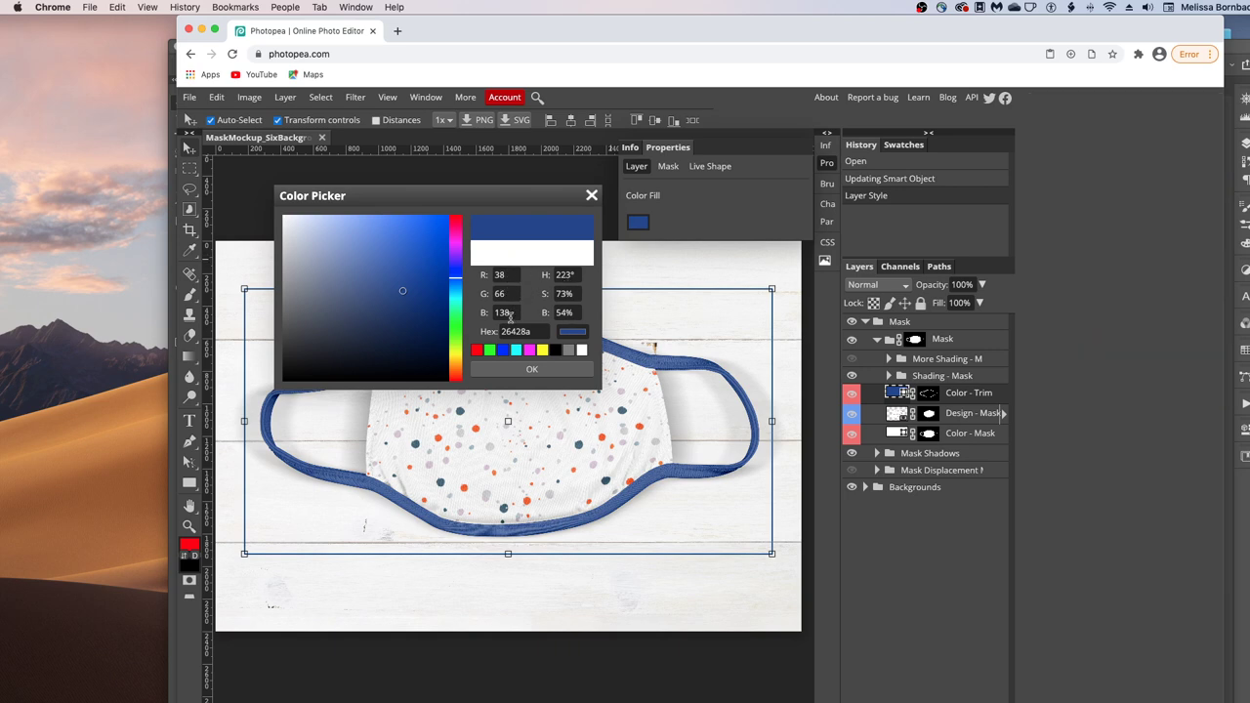
left_click(540, 331)
double_click(536, 331)
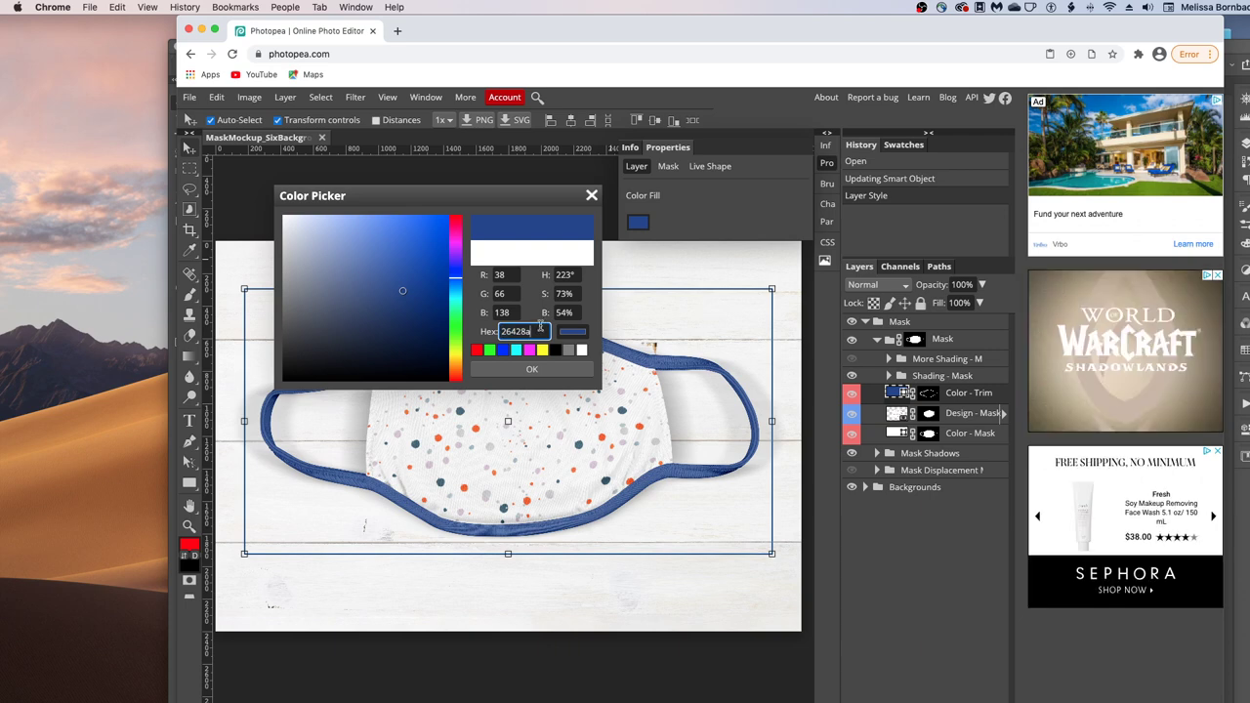
left_click(536, 328)
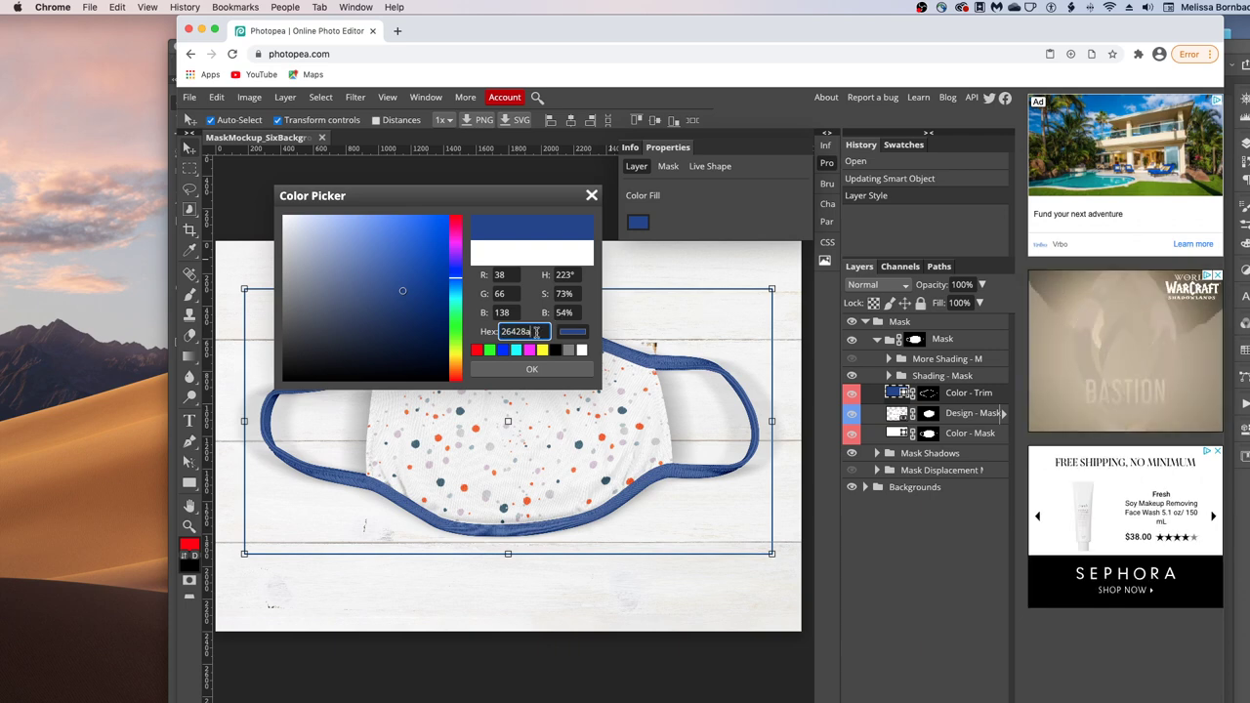
double_click(536, 331)
key("super+c")
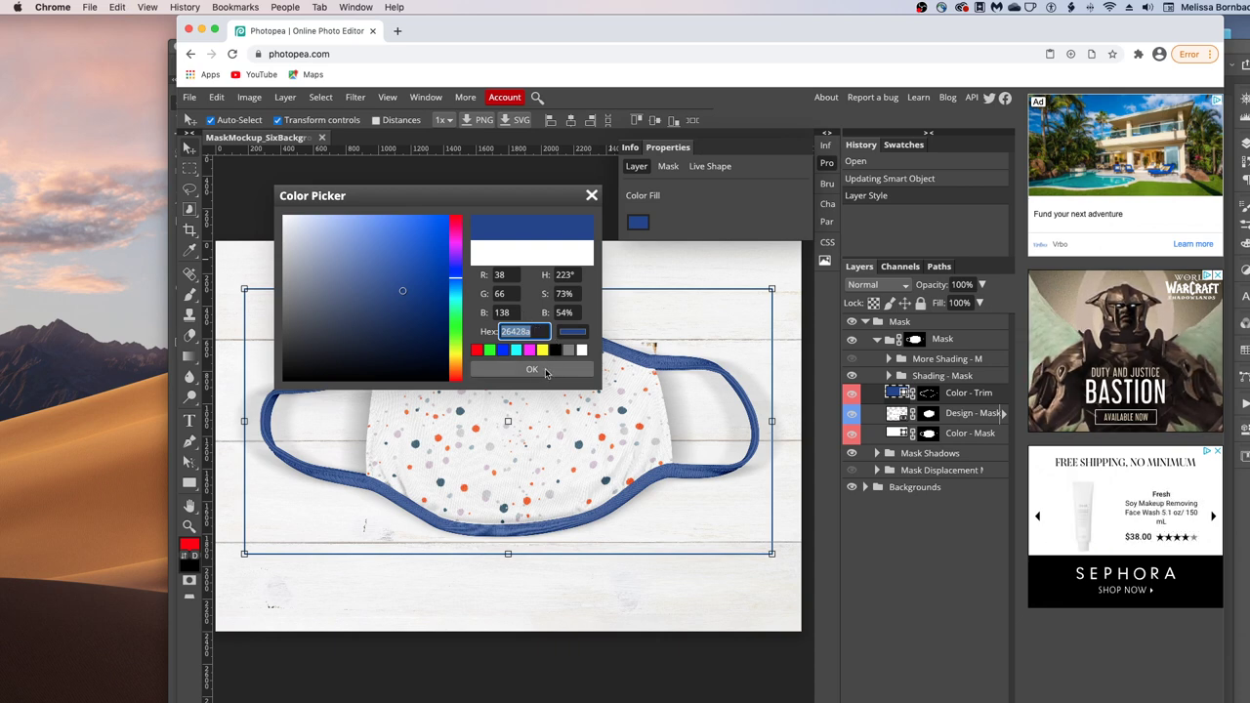
key("Return")
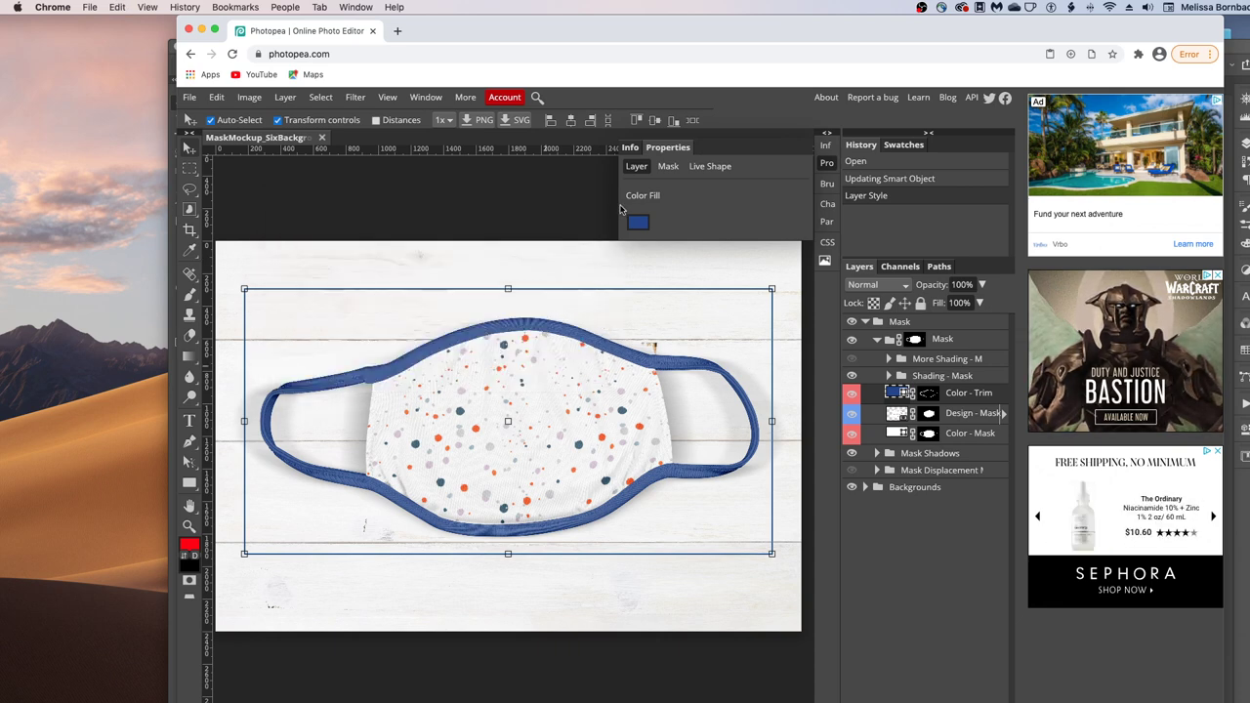
Step: Replace the Color - Mask fill ffffff with the copied blue 26428a and check it under the confetti
double_click(898, 434)
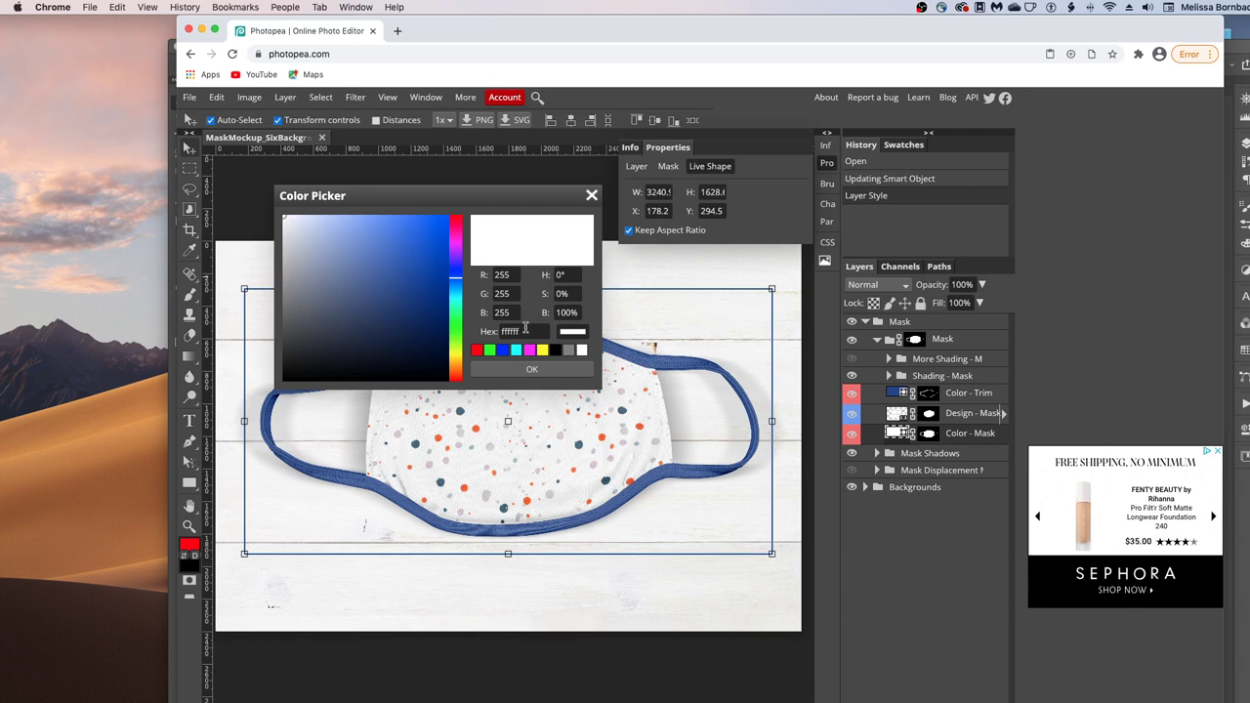
left_click(534, 331)
double_click(497, 331)
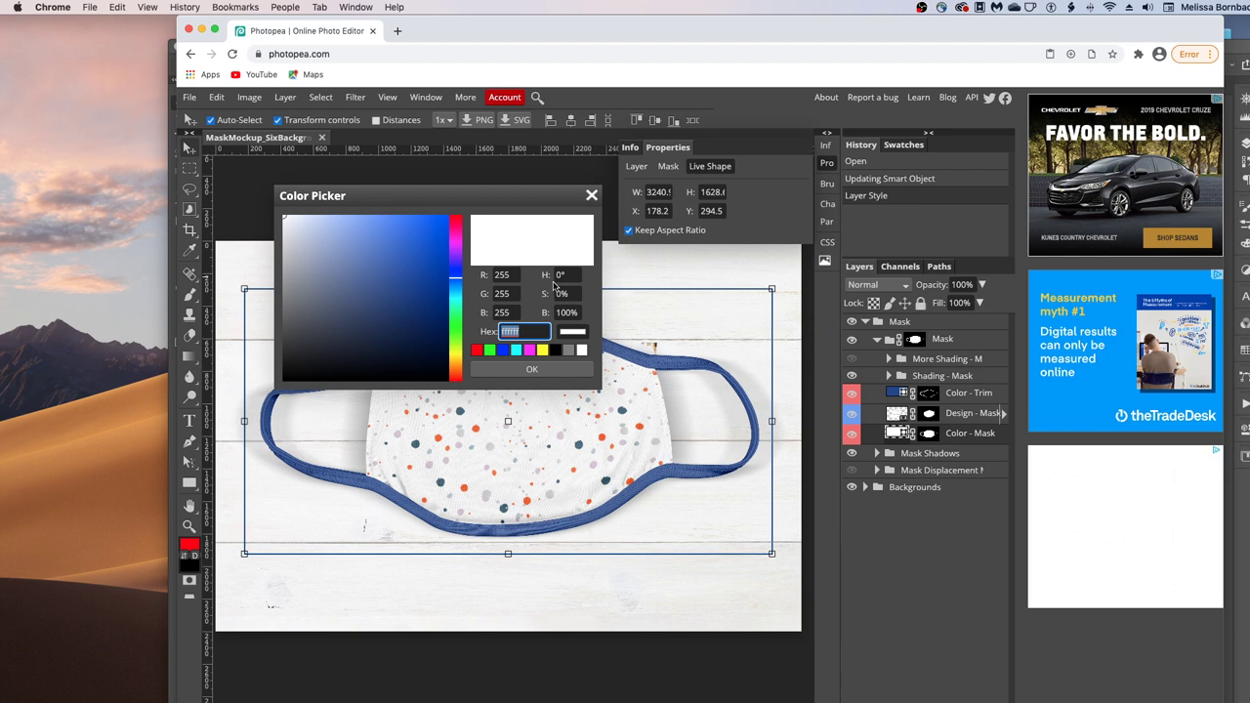
key("super+v")
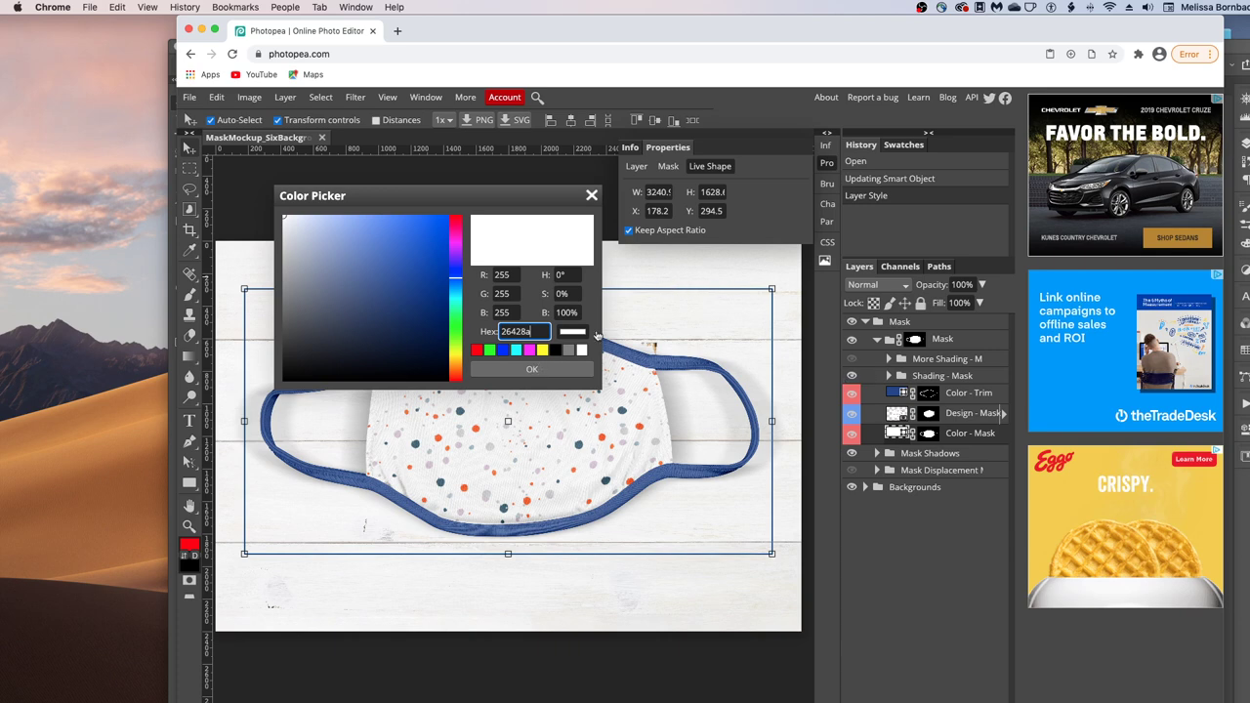
key("Return")
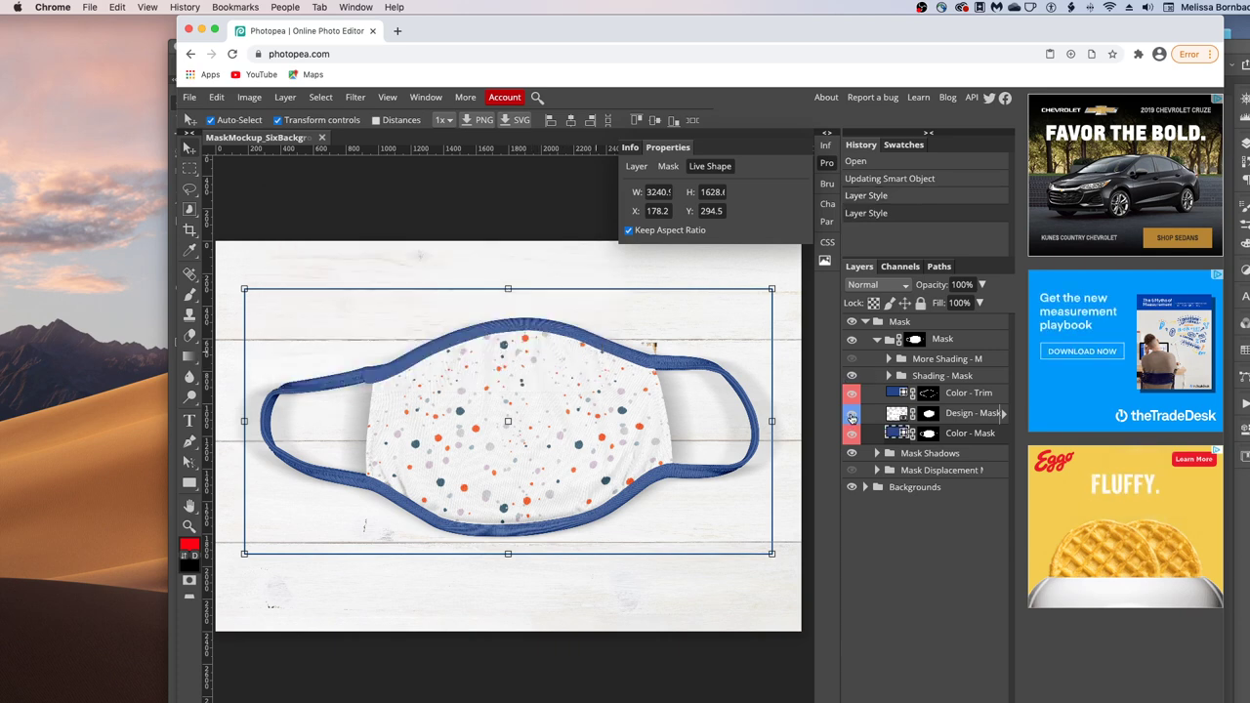
left_click(852, 417)
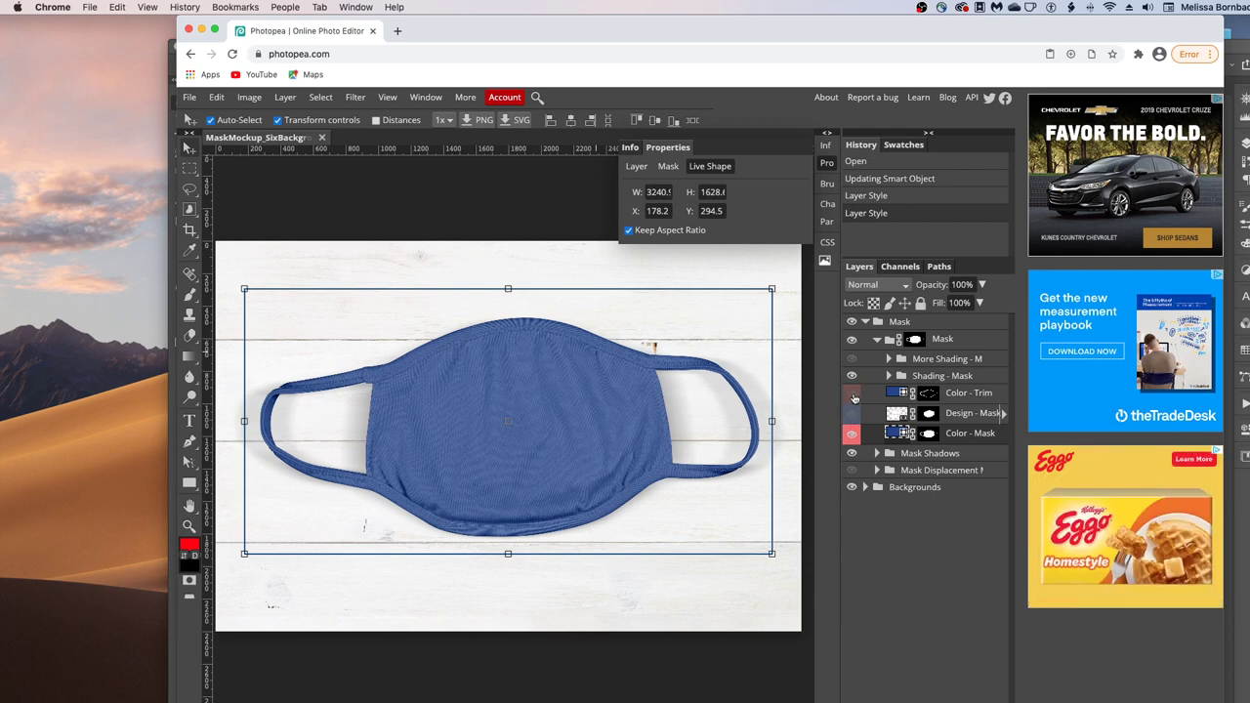
left_click(852, 413)
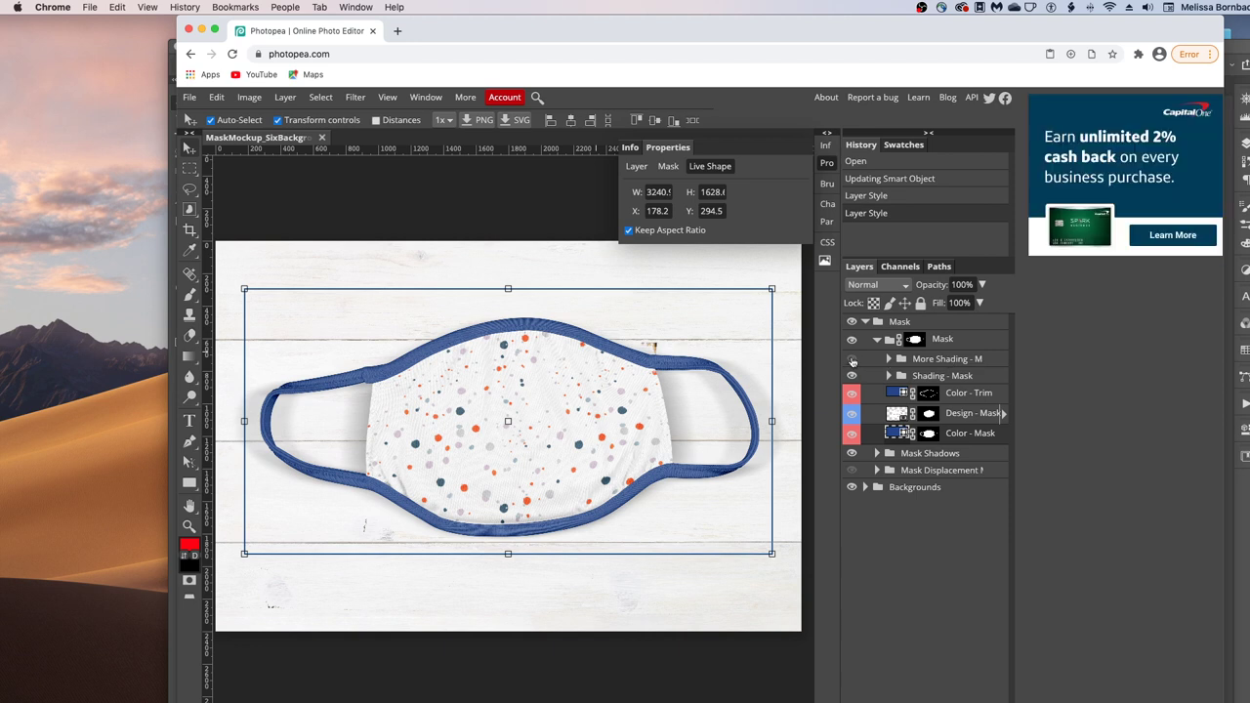
Step: Turn on the More Shading layer and bring the Mask group's opacity down to 56%
left_click(852, 360)
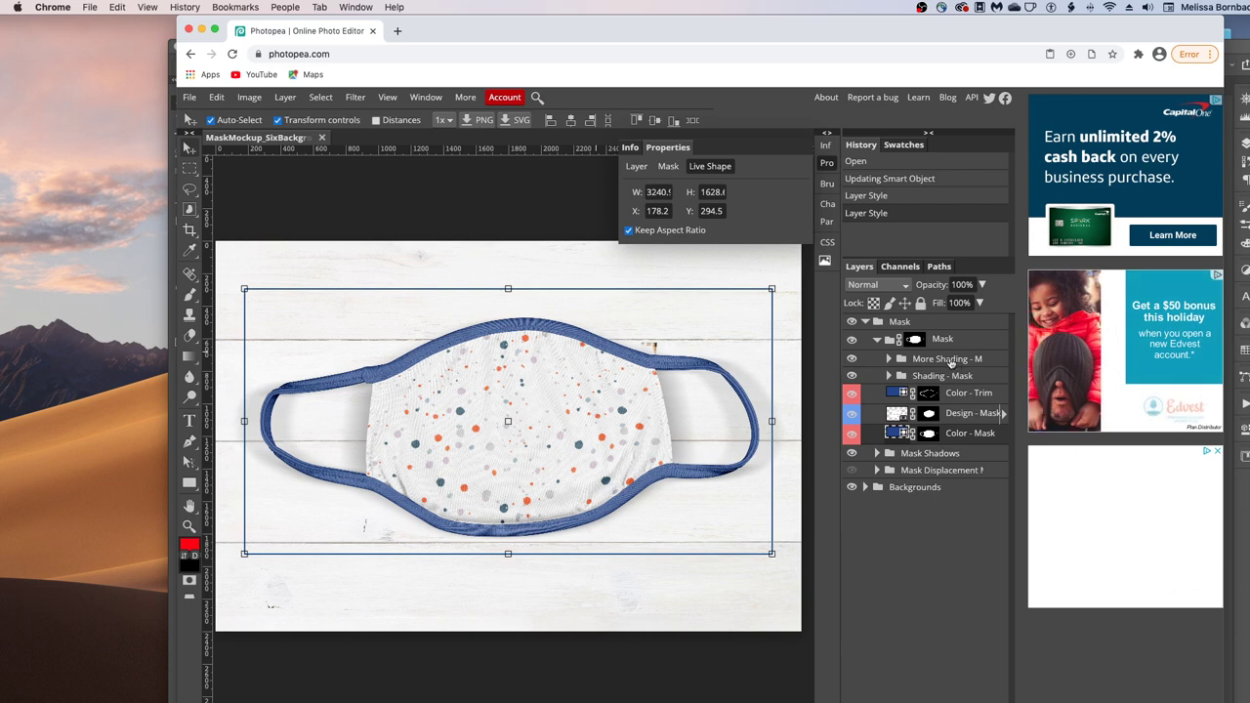
left_click(925, 338)
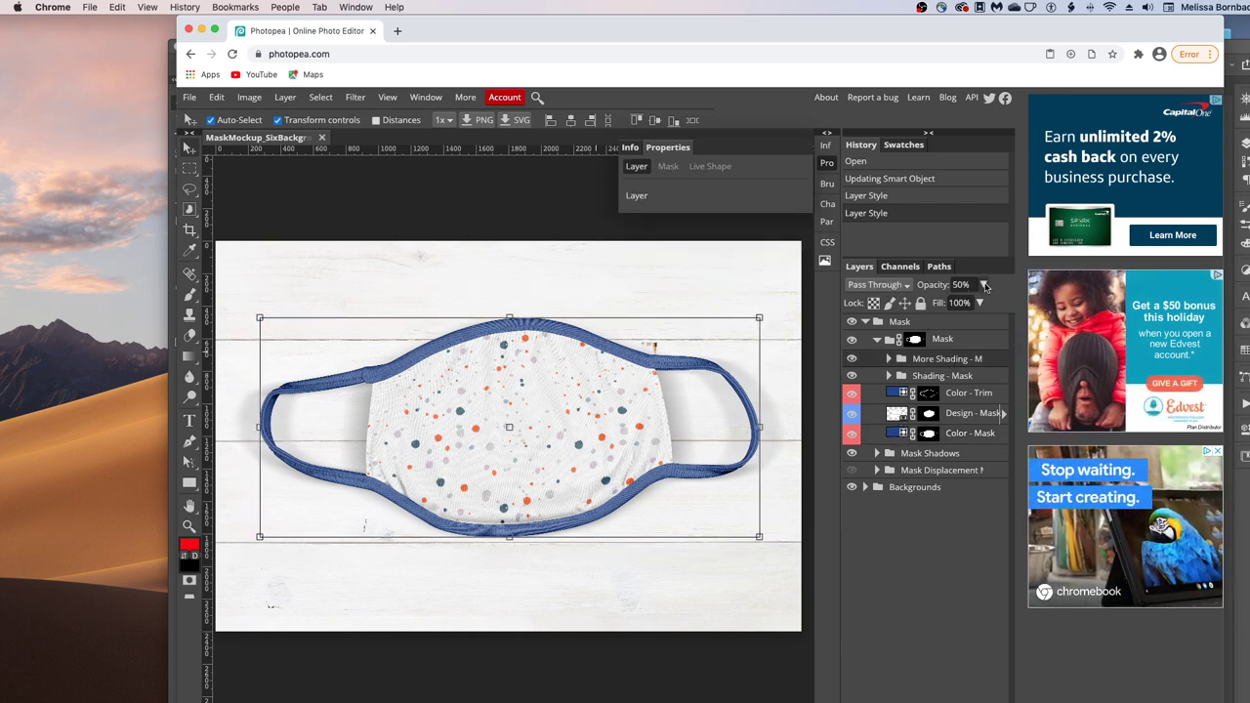
left_click(984, 285)
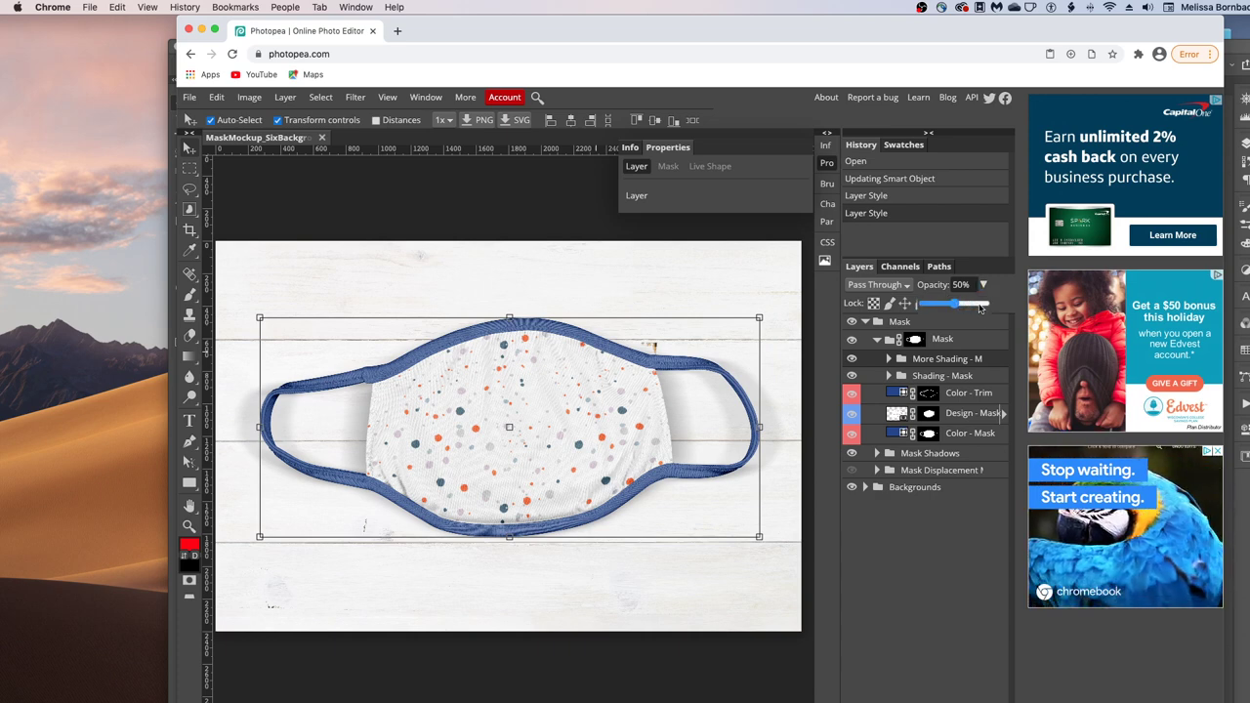
left_click(980, 308)
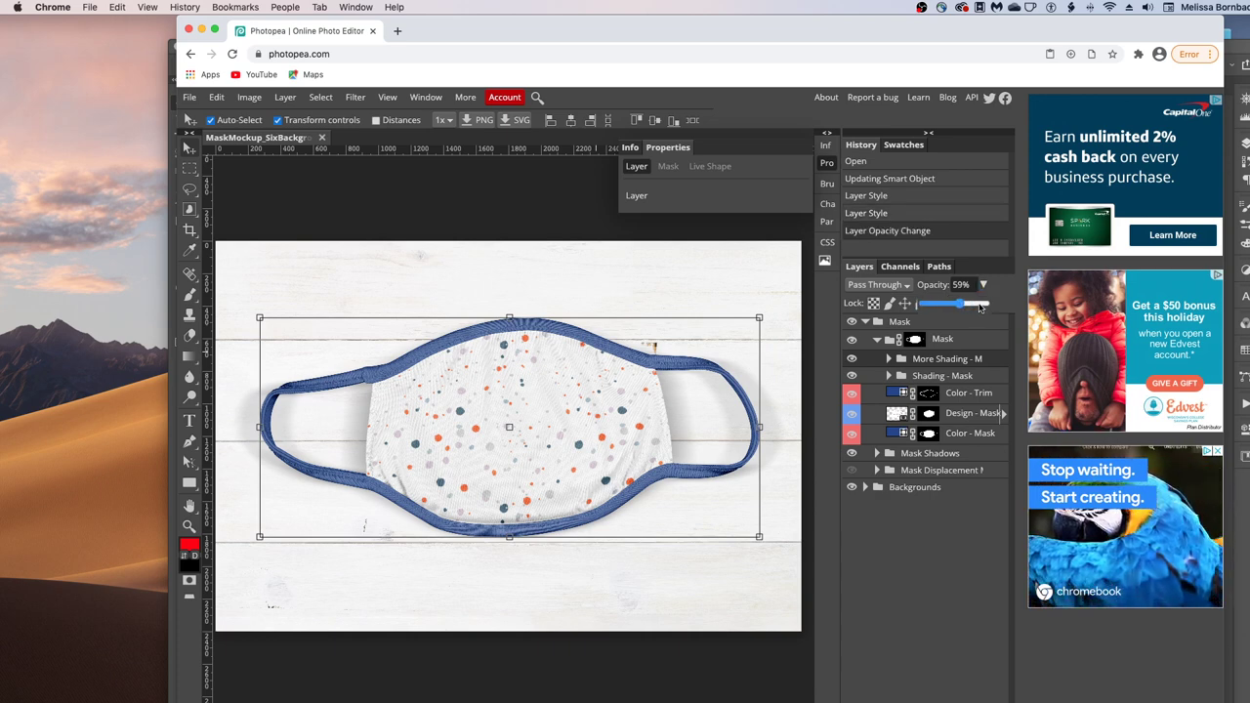
left_click(980, 306)
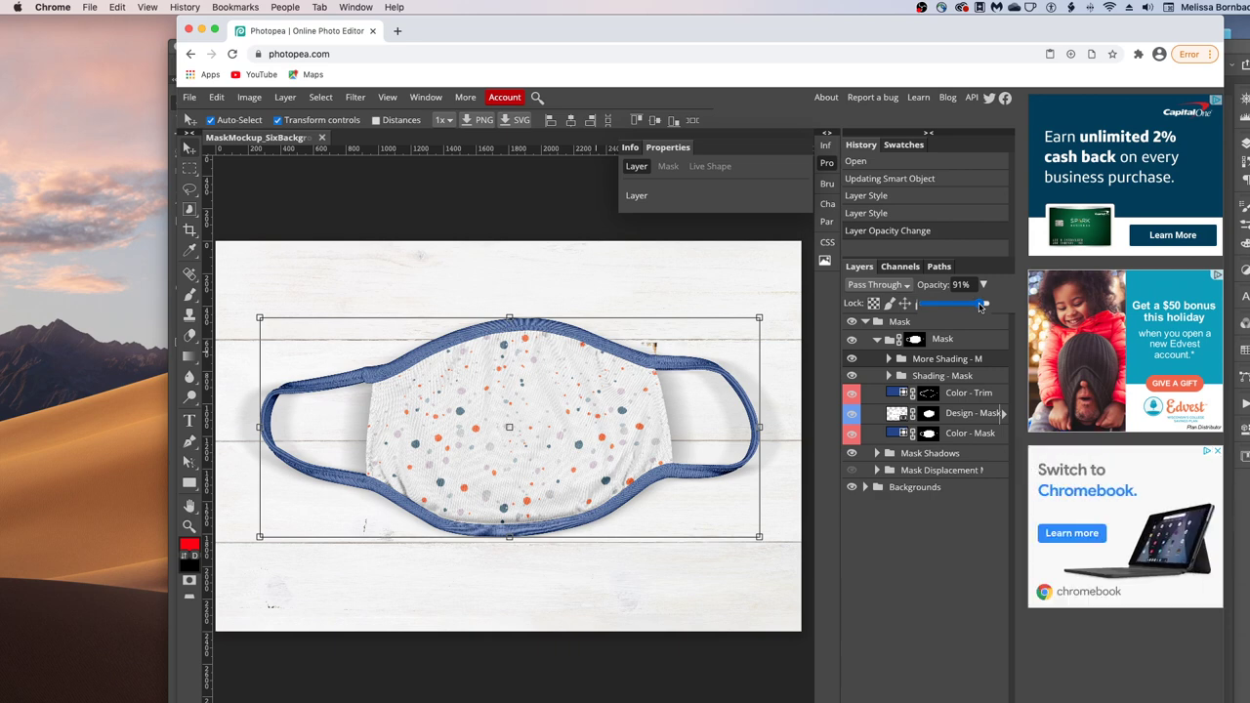
scroll(961, 305, "down", 1)
left_click(958, 306)
left_click_drag(959, 305, 956, 298)
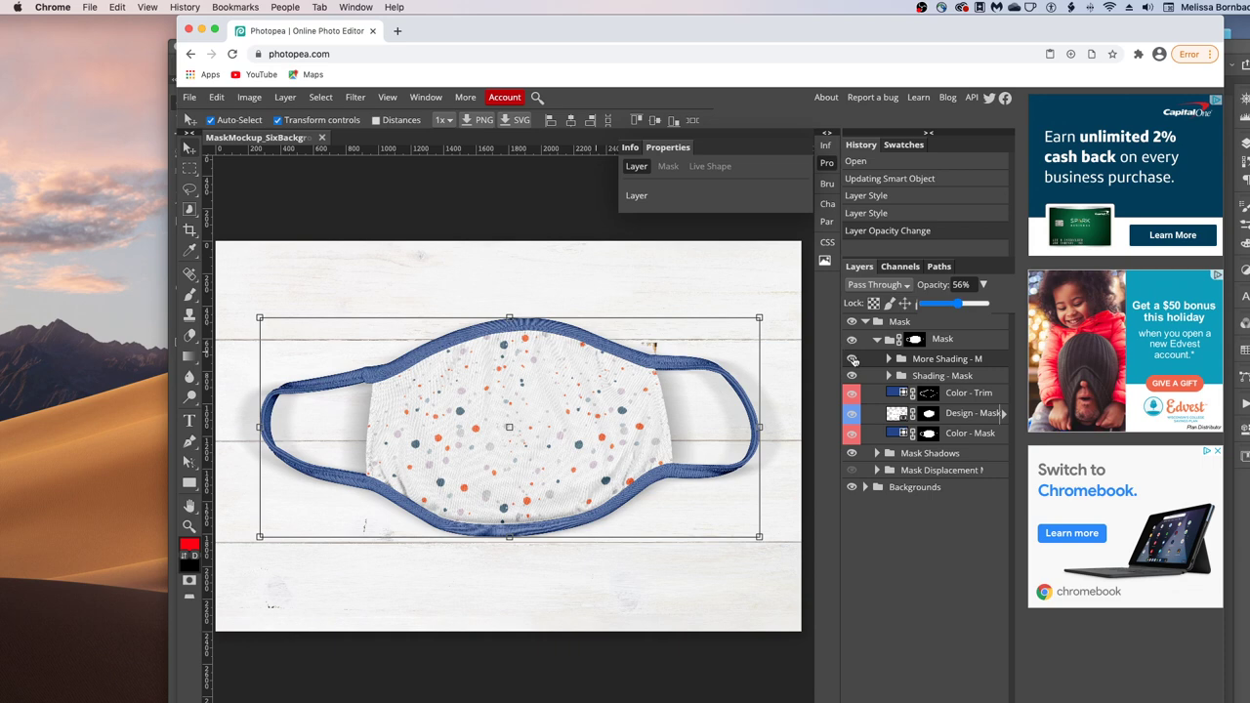
Step: Hide the extra shading and raise the Mask Shadows shading layer's opacity from 50% to 86%
left_click(851, 359)
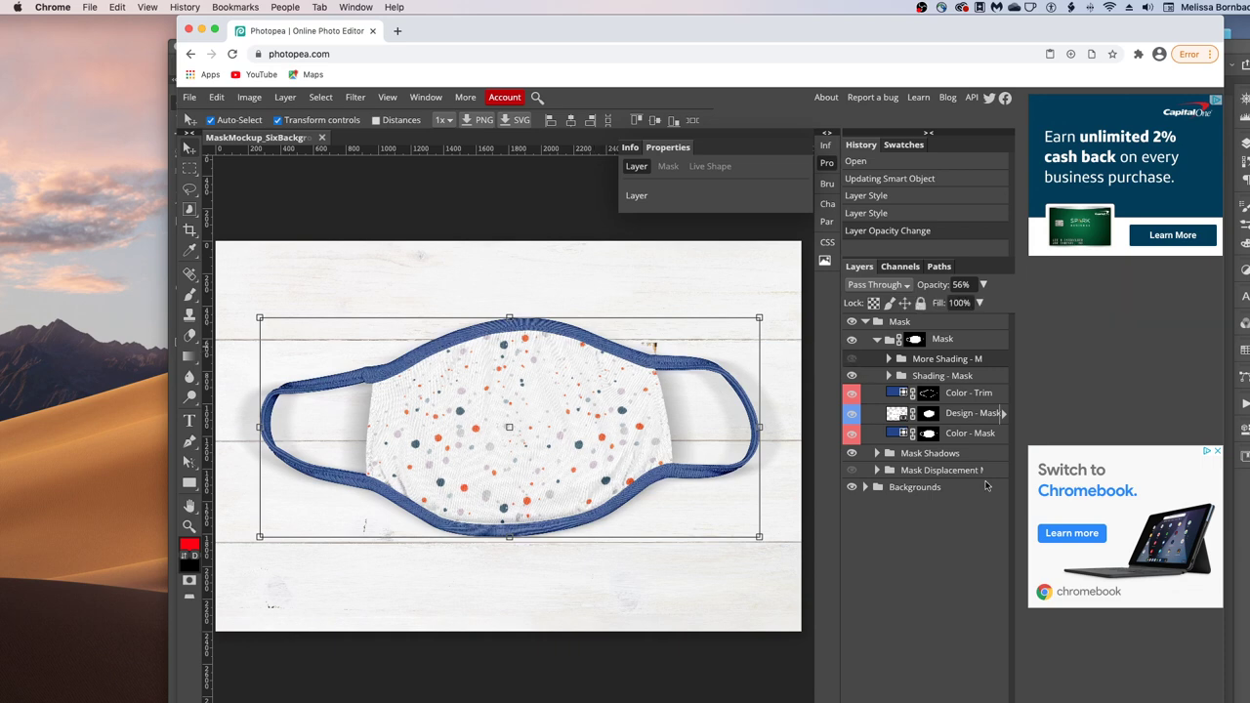
left_click(878, 454)
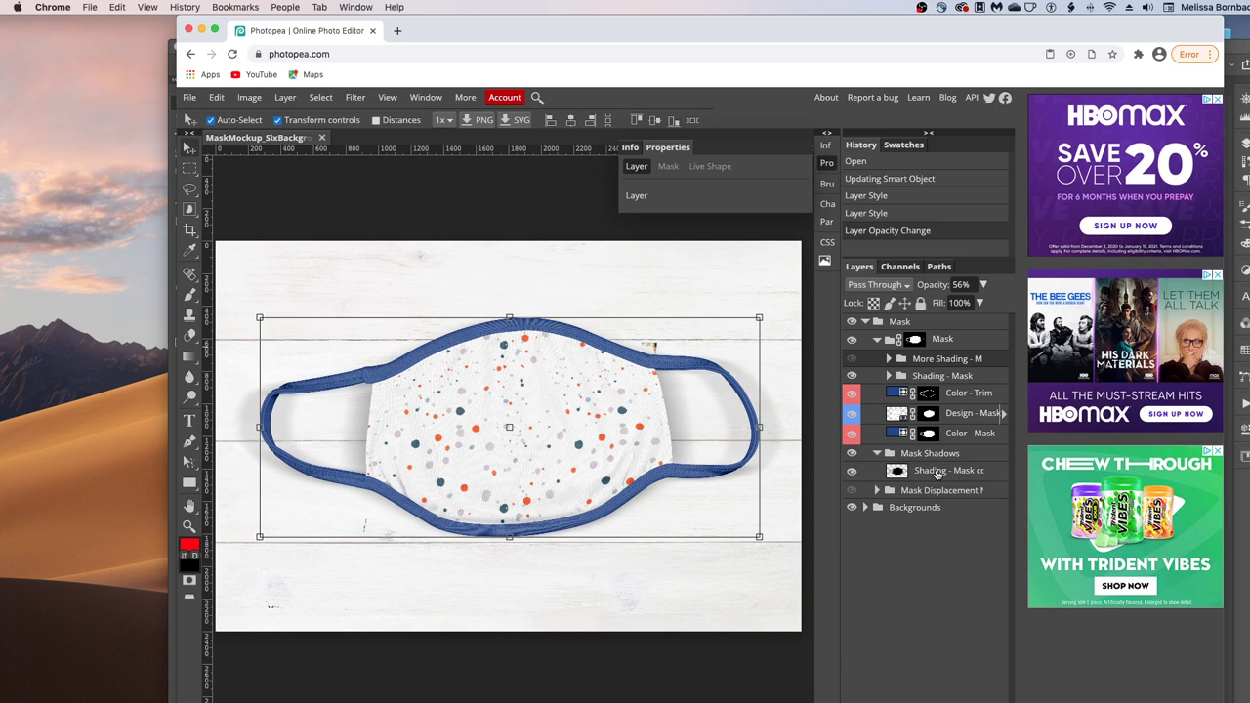
left_click(936, 475)
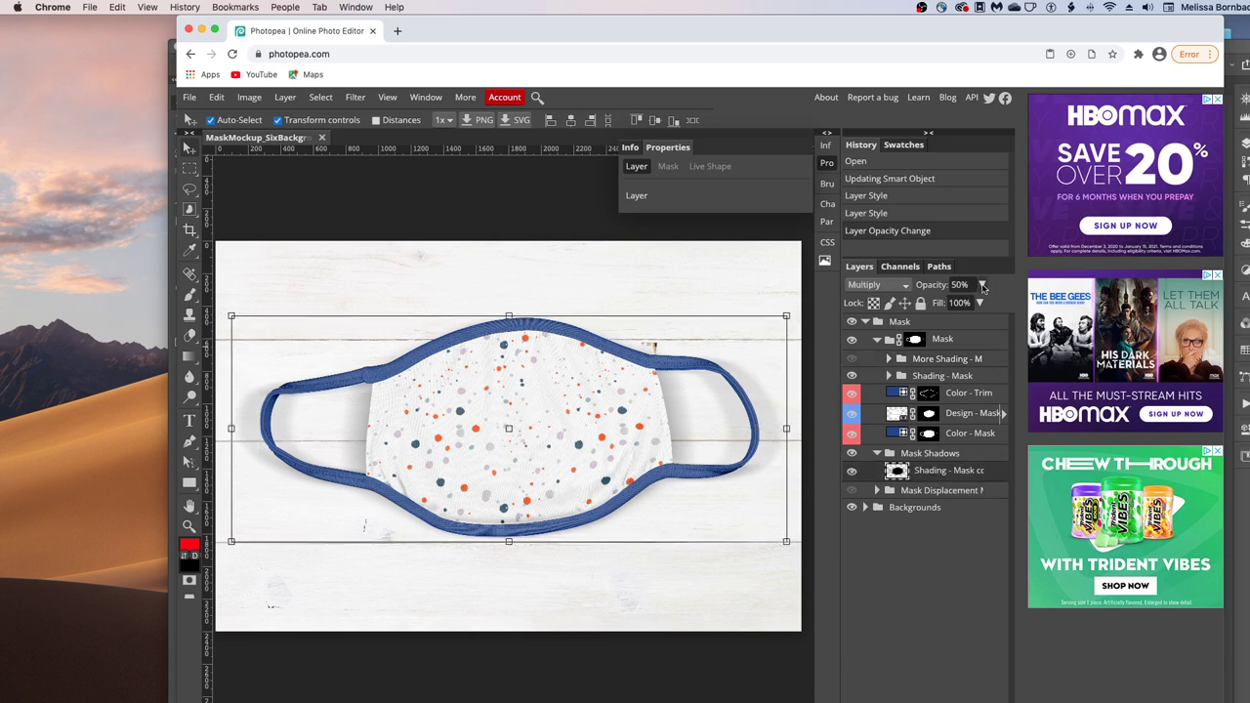
left_click(982, 285)
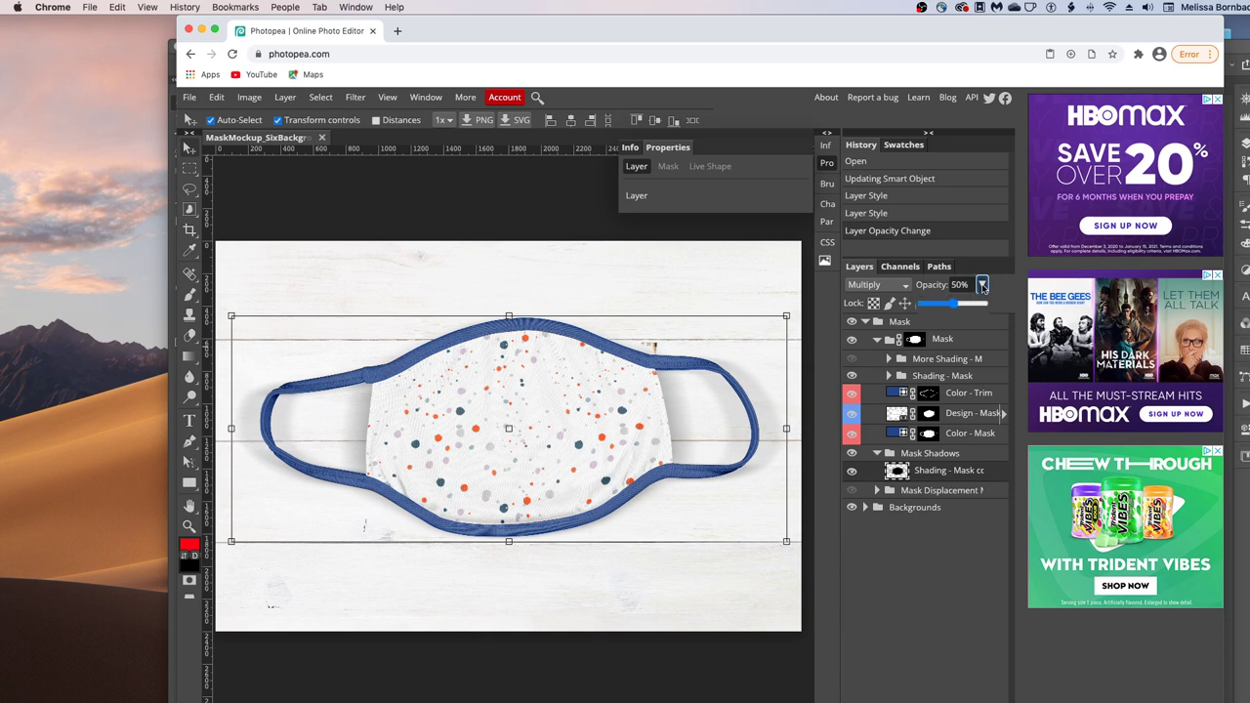
left_click_drag(956, 305, 975, 305)
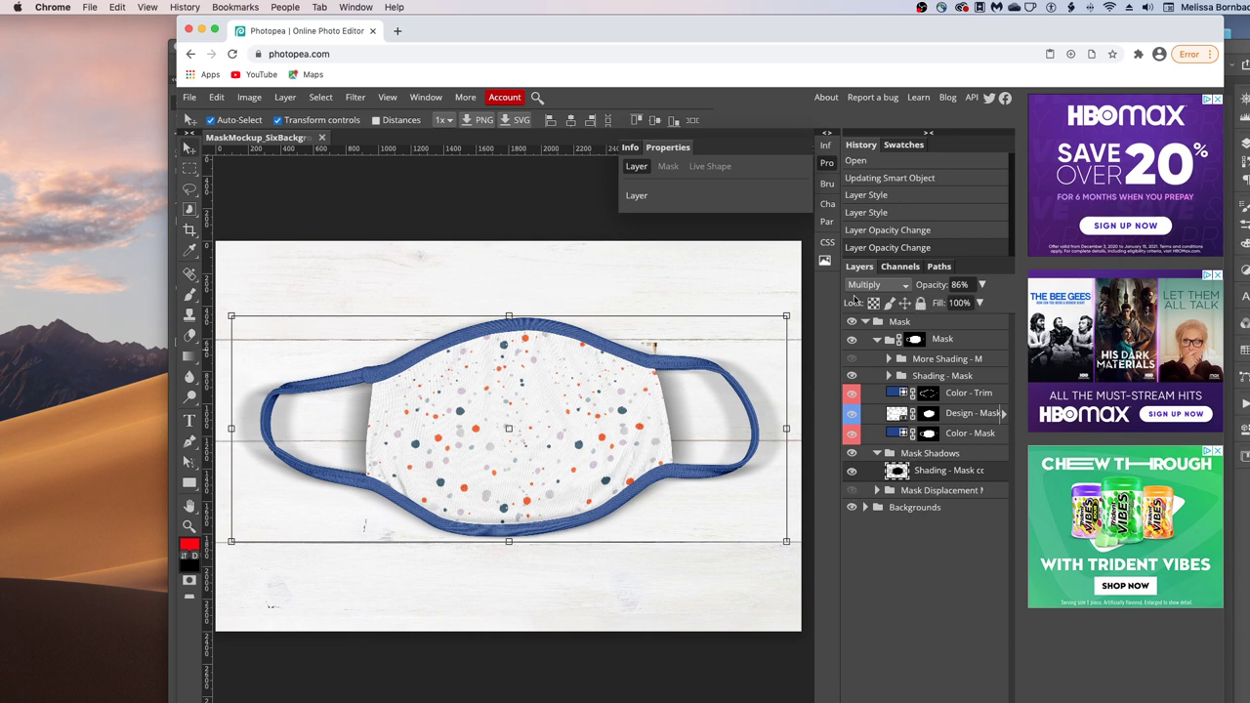
left_click(864, 321)
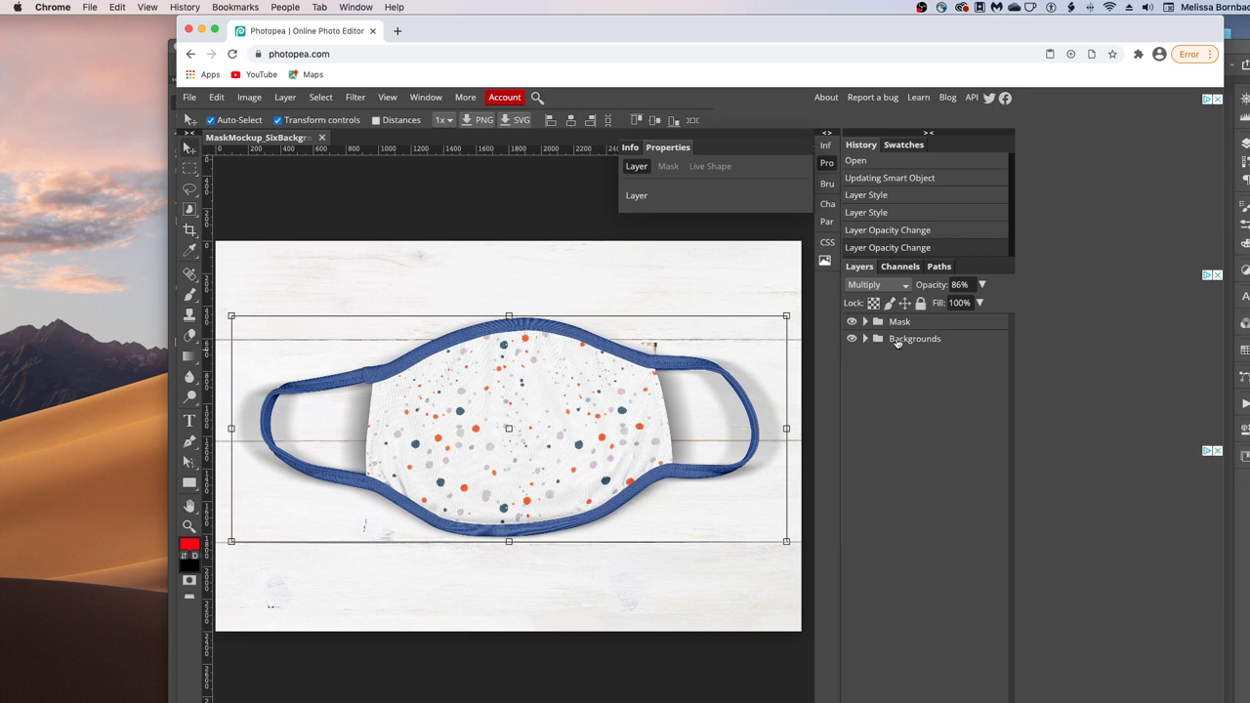
Step: Hide White Wood, White Marble, Gray Wood, Gray Marble, Chalkboard and Rustic Brown Wood backgrounds
left_click(865, 338)
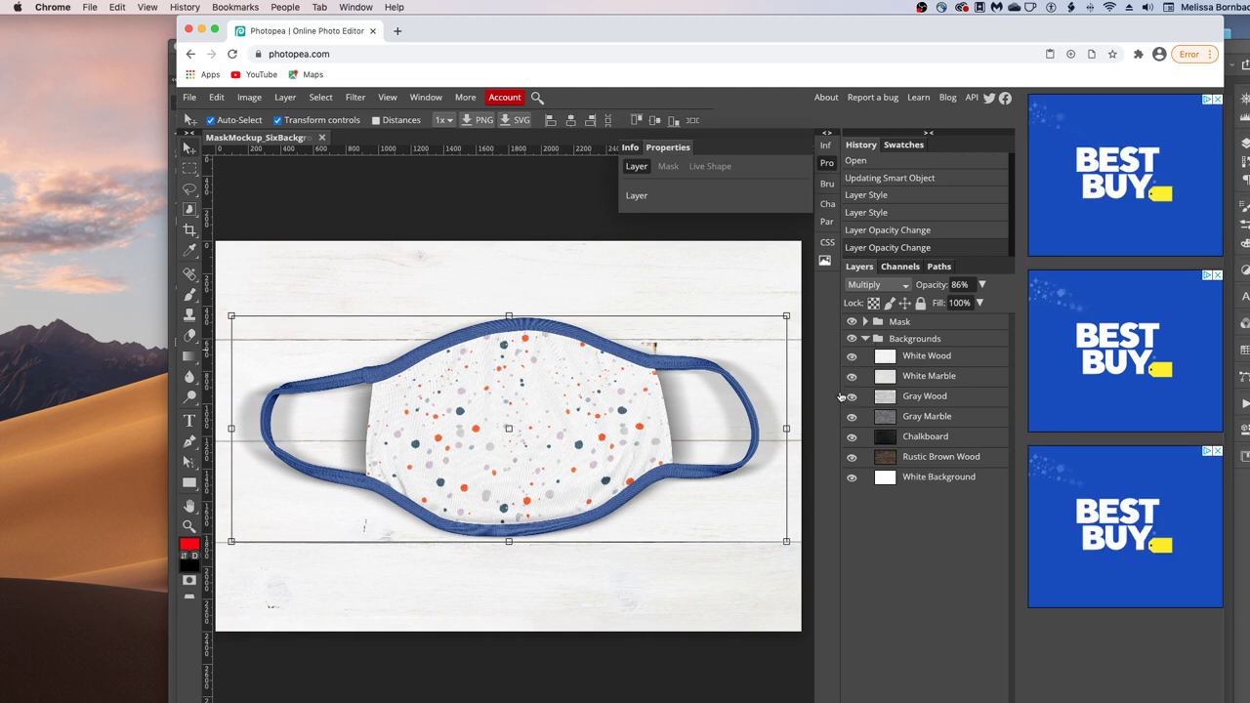
left_click(852, 356)
left_click(851, 375)
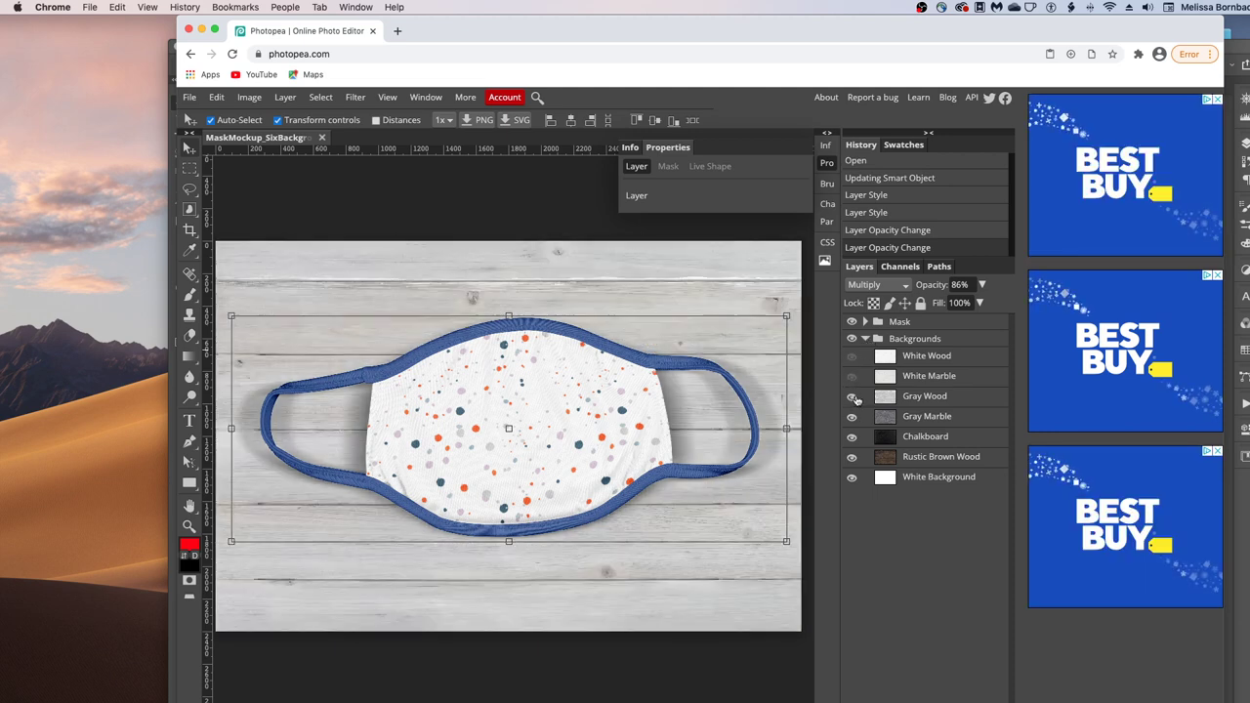
left_click(851, 396)
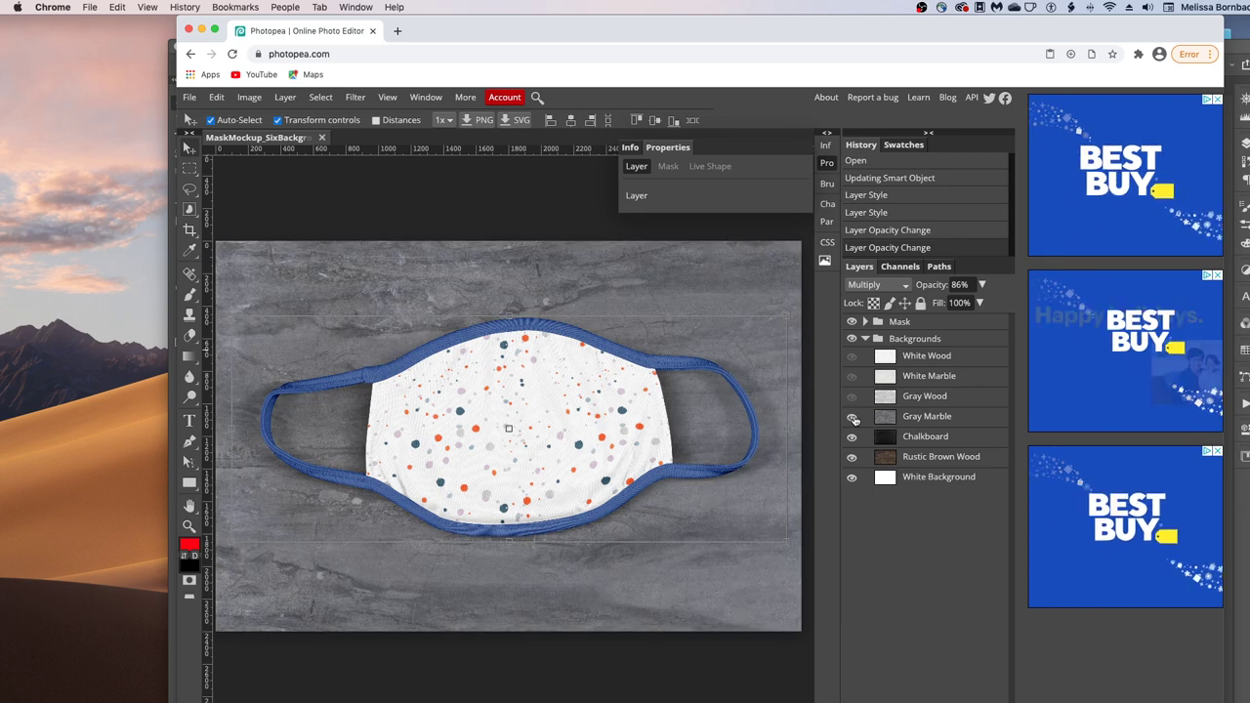
left_click(851, 416)
left_click(851, 436)
left_click(851, 456)
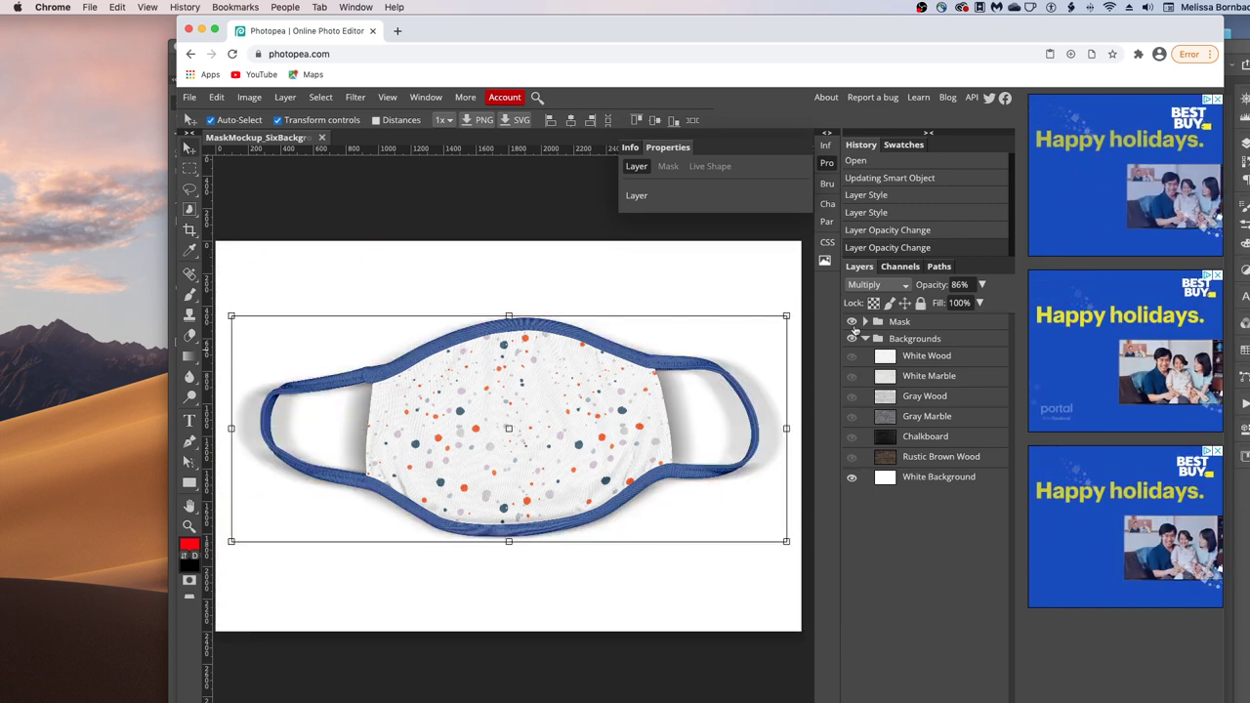
Step: Save the finished confetti-dot mask mockup as a PSD file from the File menu
left_click(192, 98)
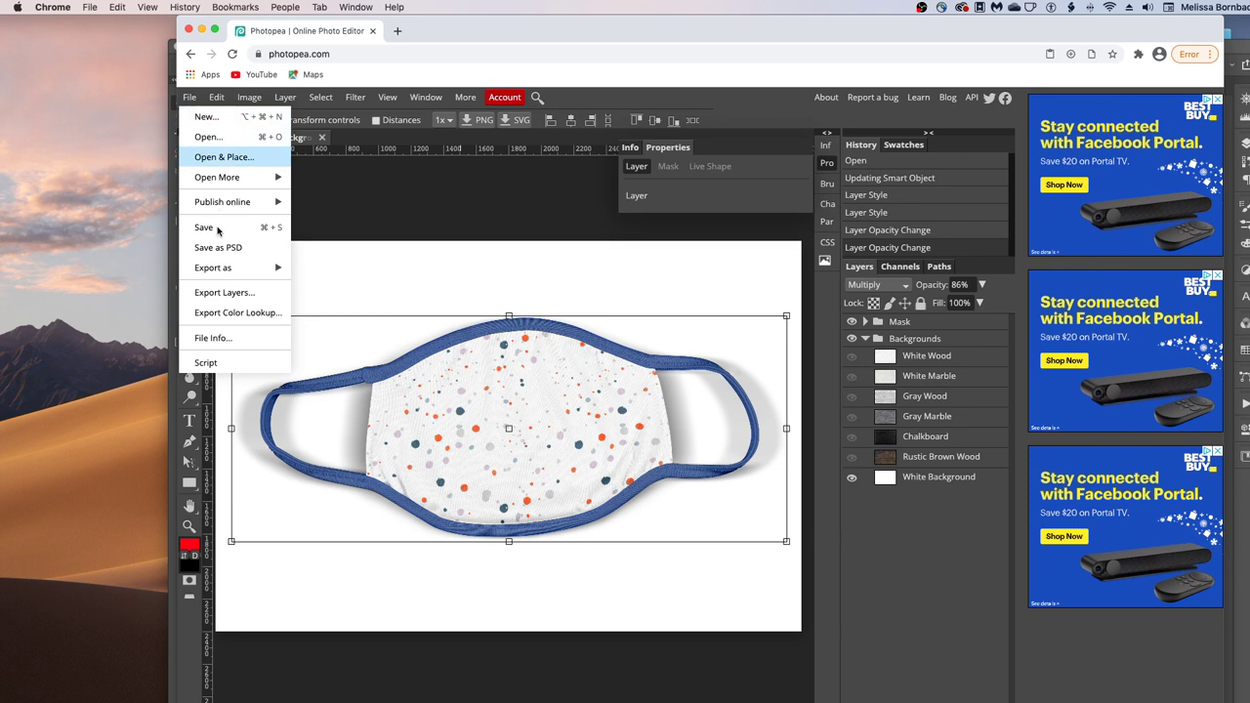
mouse_move(227, 273)
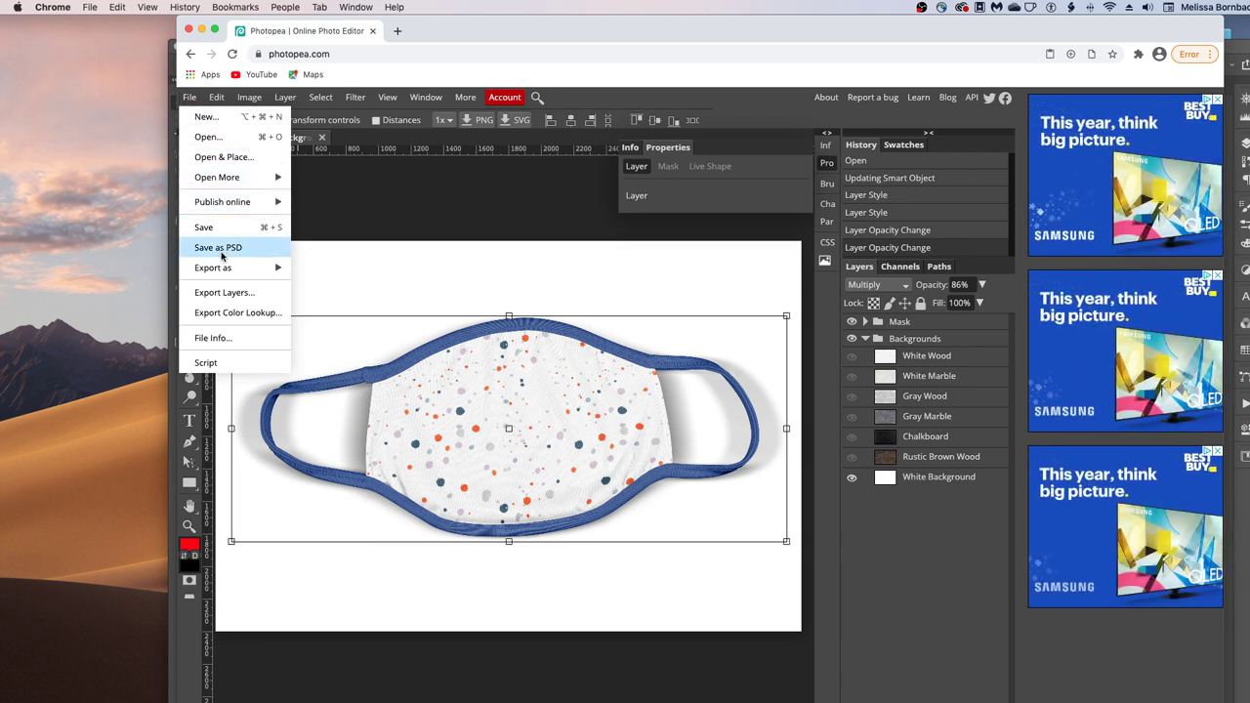
left_click(451, 210)
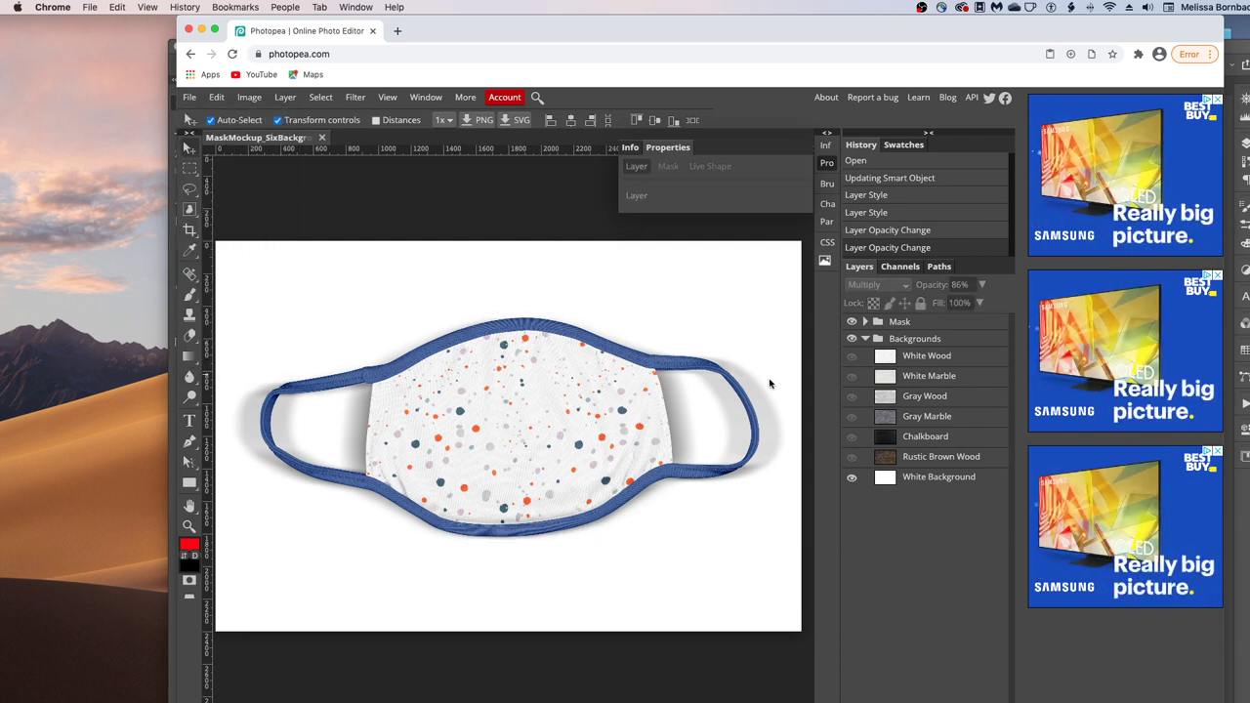
Step: Collapse the Backgrounds group in the Layers panel and bring the Photoshop promo document forward
left_click(865, 340)
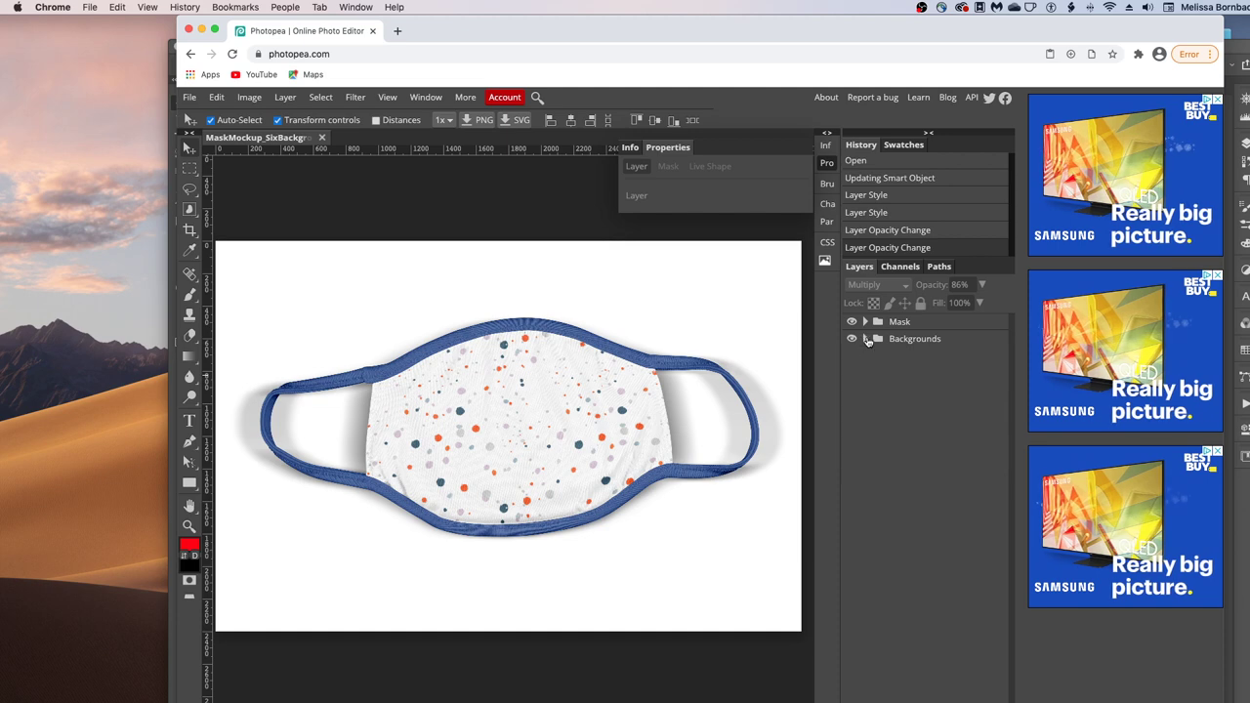
left_click(173, 80)
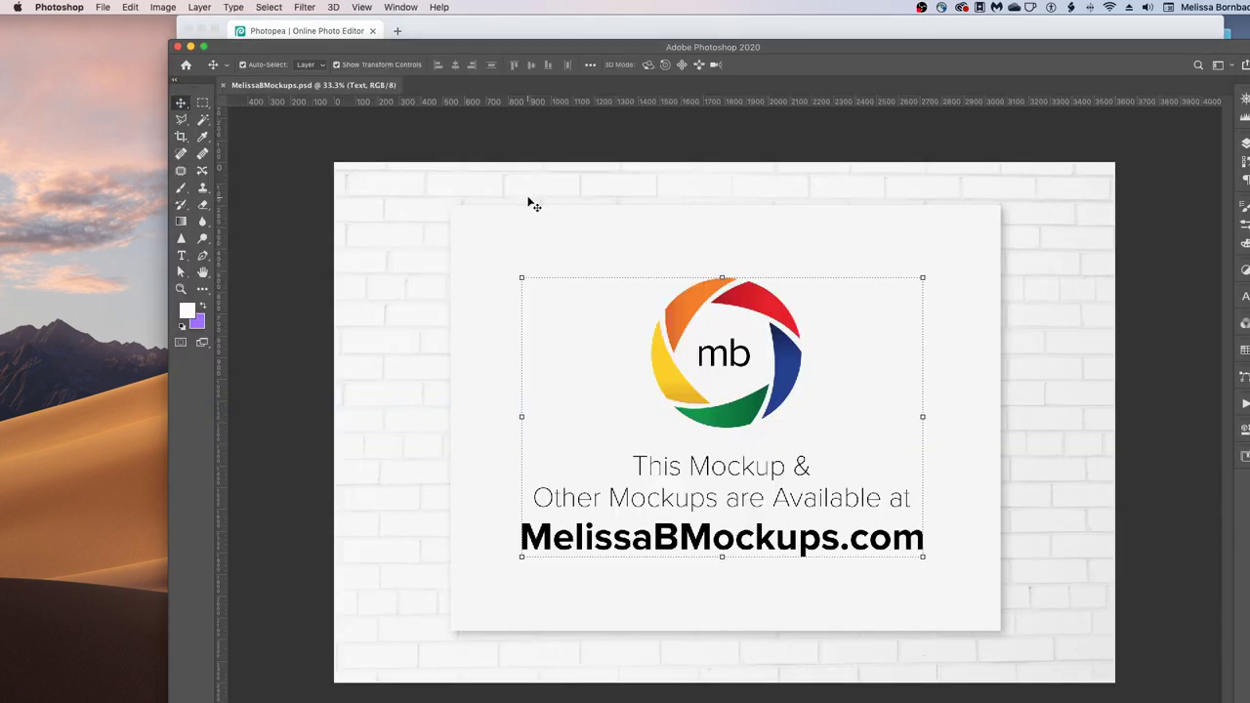